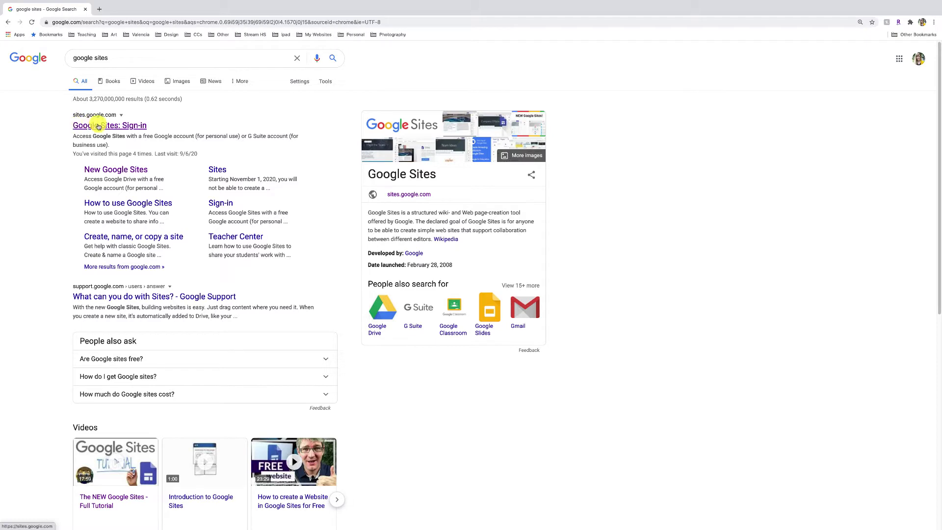
Step: Open the Google Sites start page and scroll through the full Template gallery
click(99, 126)
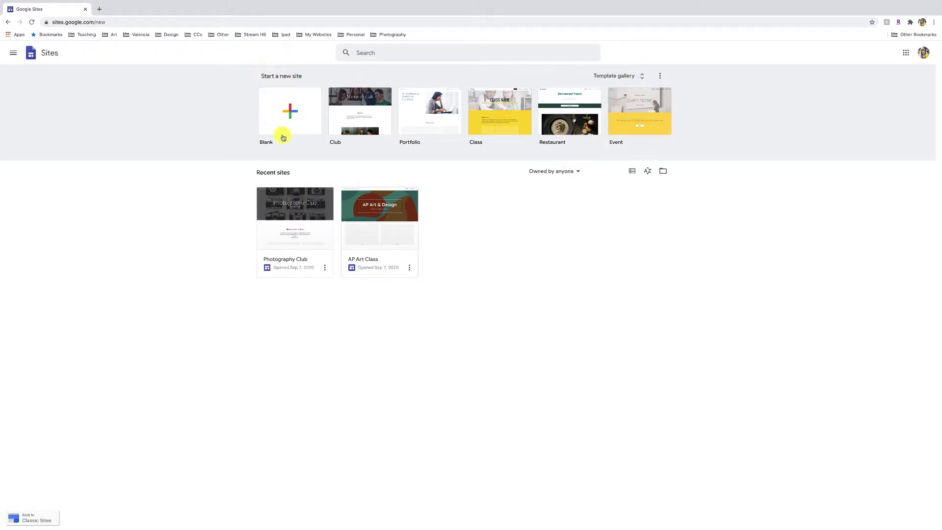
click(613, 76)
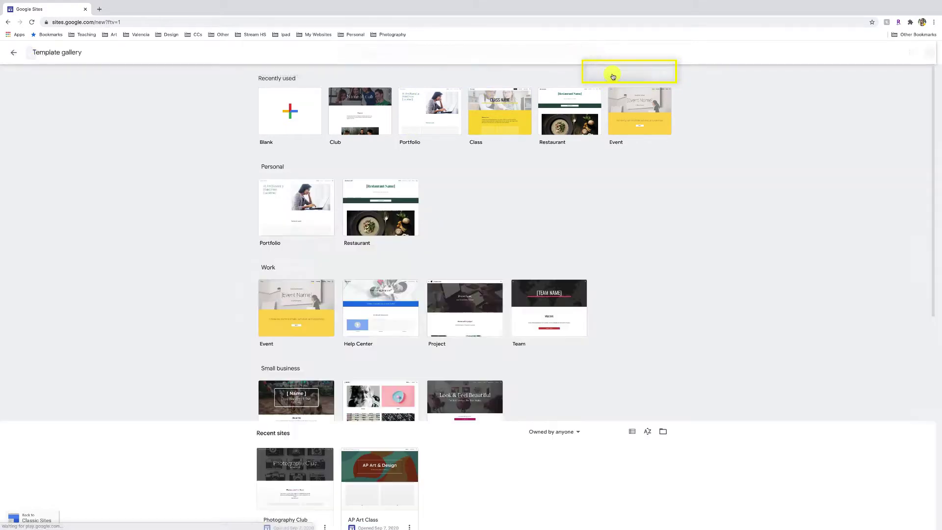
scroll(192, 251, down, 1)
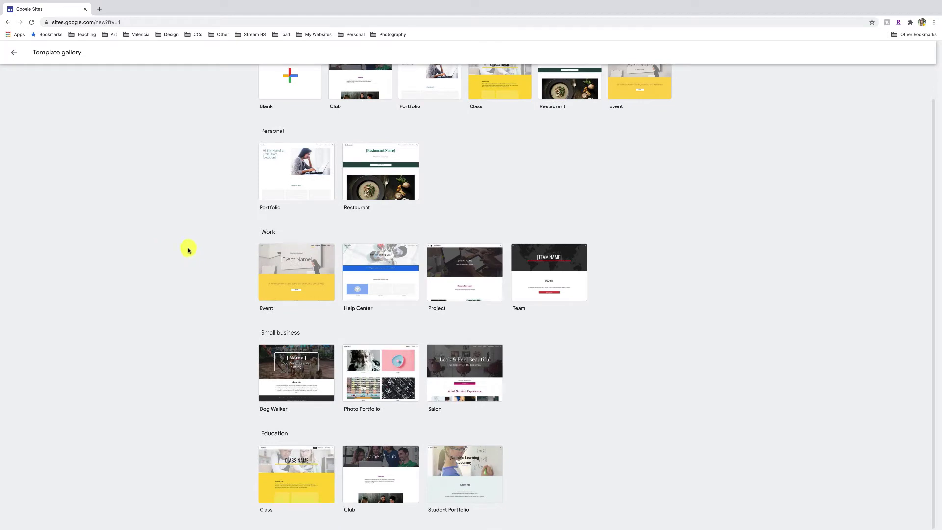
scroll(191, 252, up, 1)
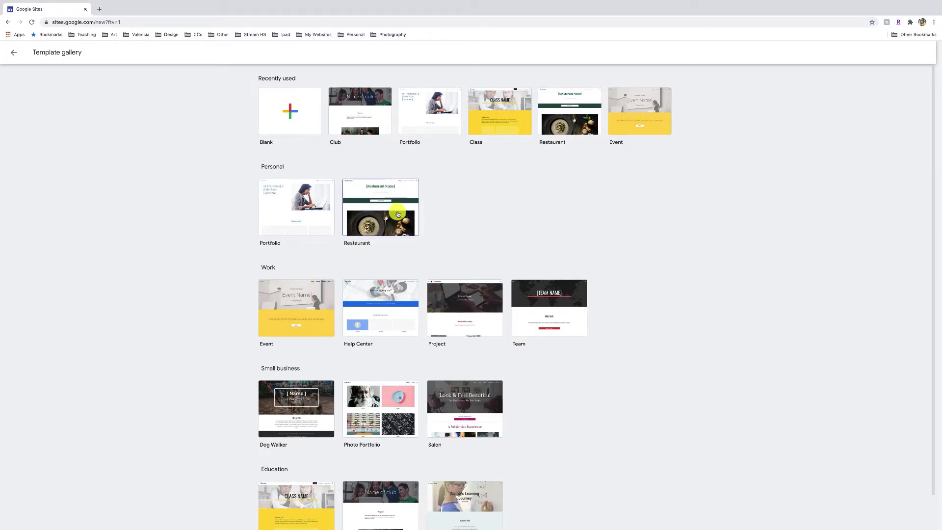
Step: Create a site from the Portfolio template and name it 'My Portfolio'
click(289, 222)
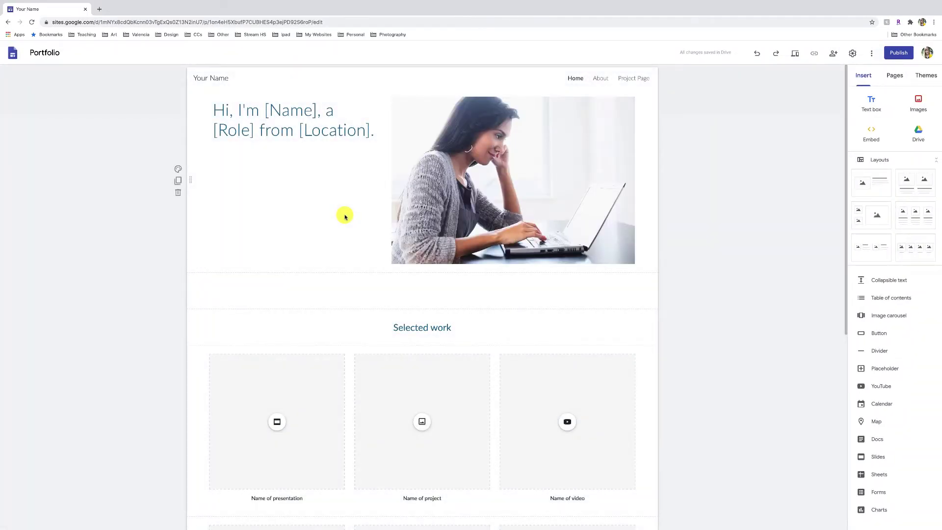
click(220, 75)
text(J)
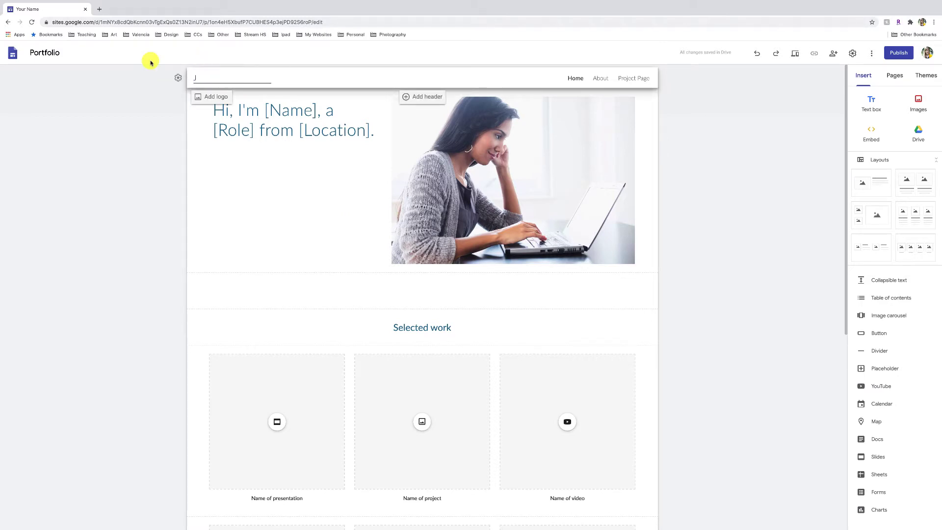
text(M)
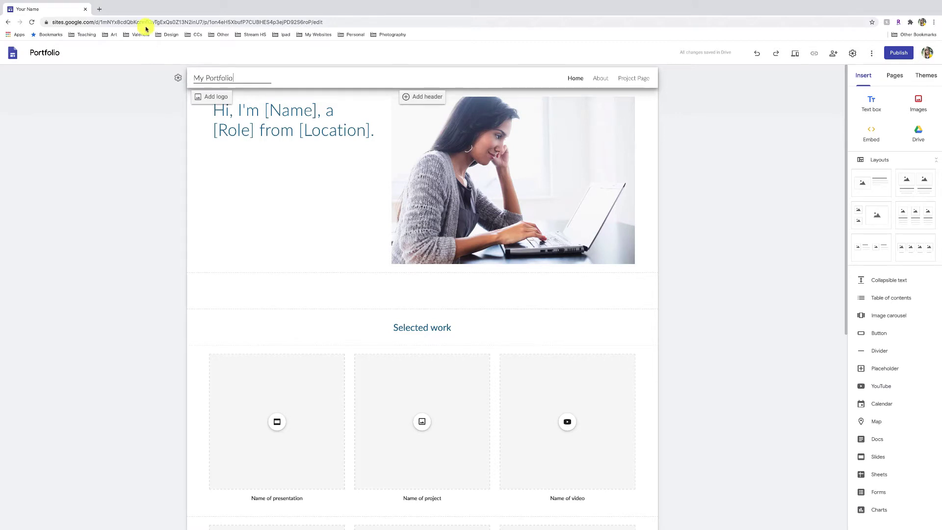
text(y Portfolio)
Step: Replace the intro's [Name], [Role] and [Location] with the author's name, Artist and Orlando
click(293, 129)
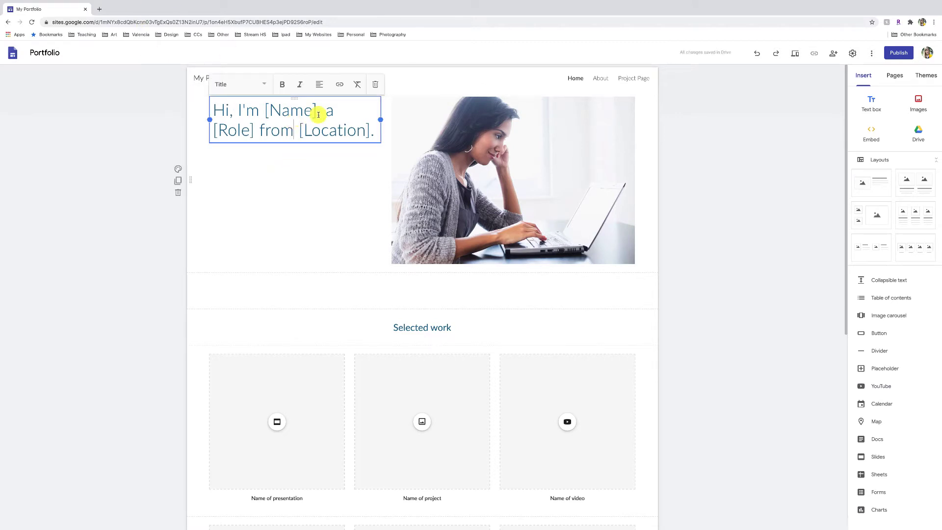
drag(315, 112, 273, 112)
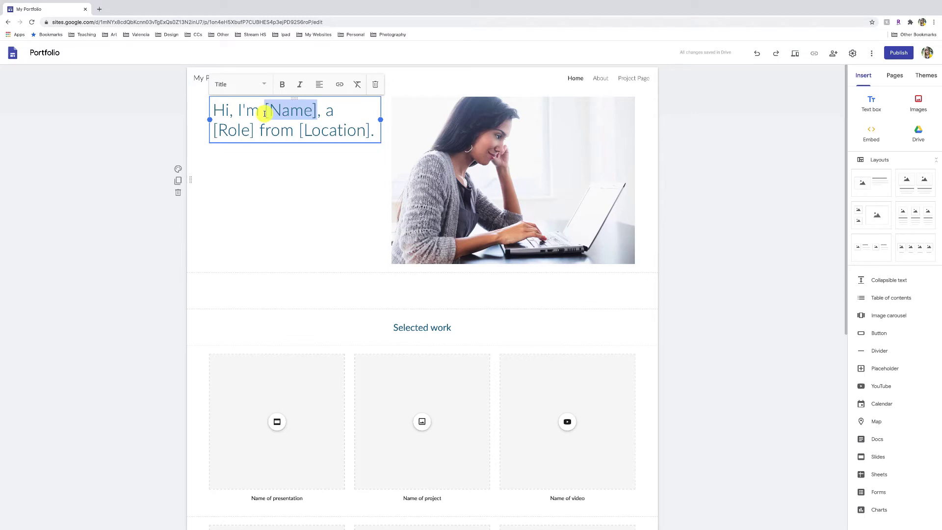
text(Jessica)
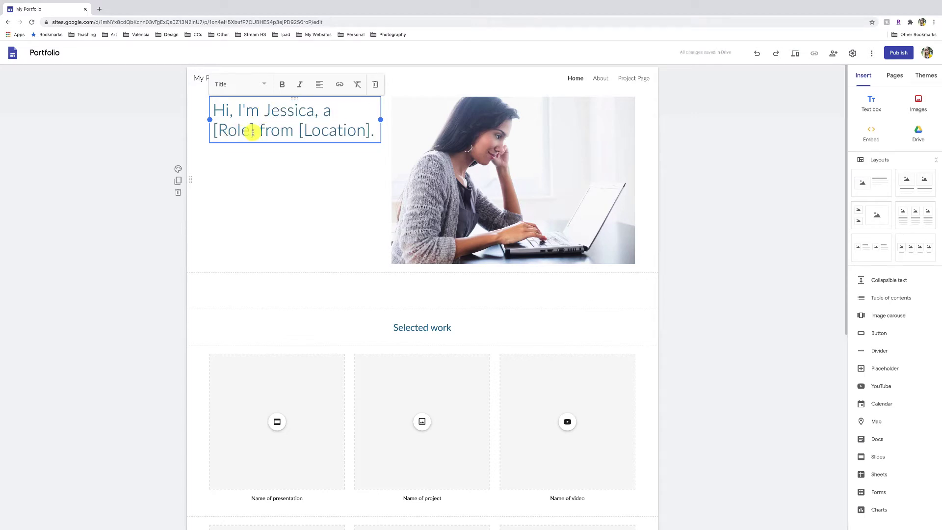
drag(253, 131, 187, 116)
key(BackSpace)
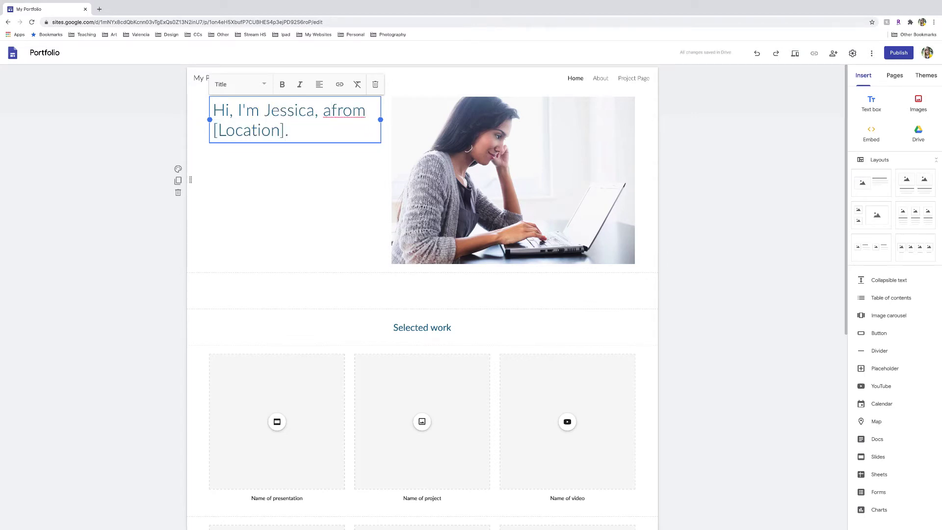
text(n Artist)
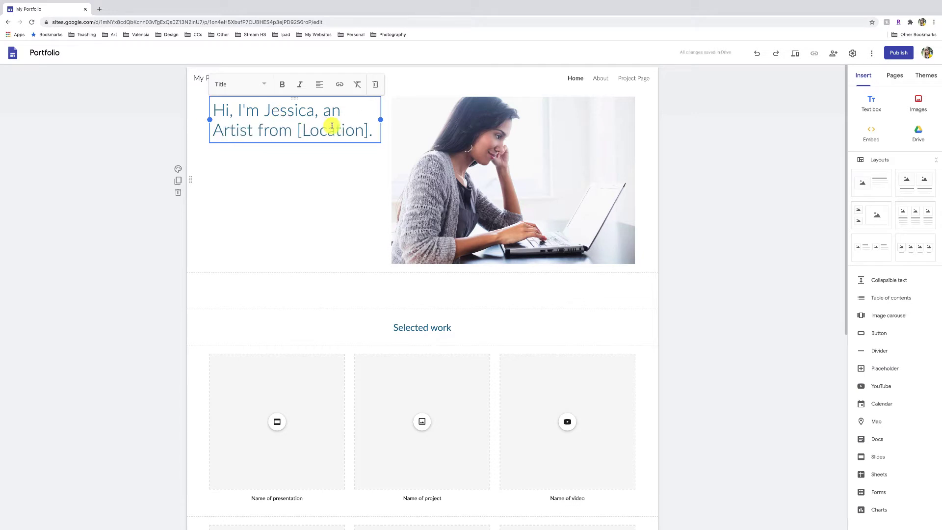
drag(368, 130, 300, 129)
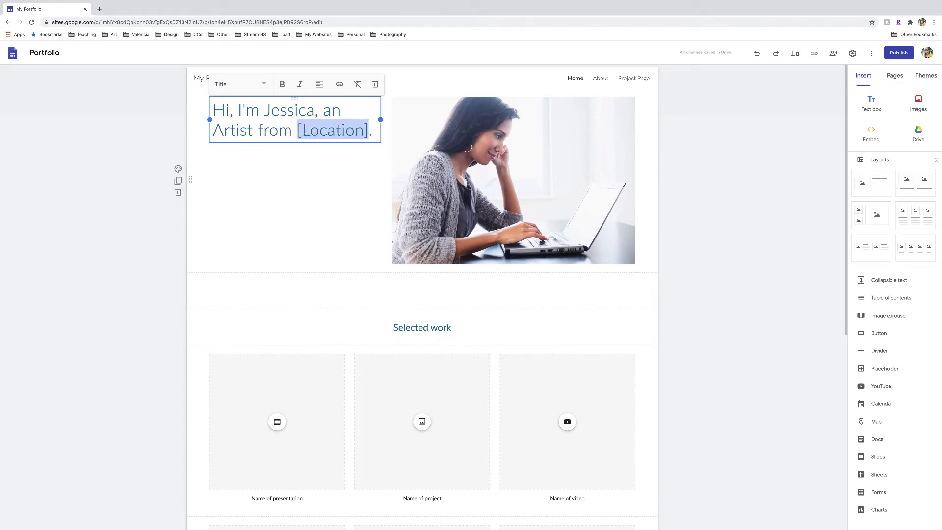
text(Orland)
click(639, 134)
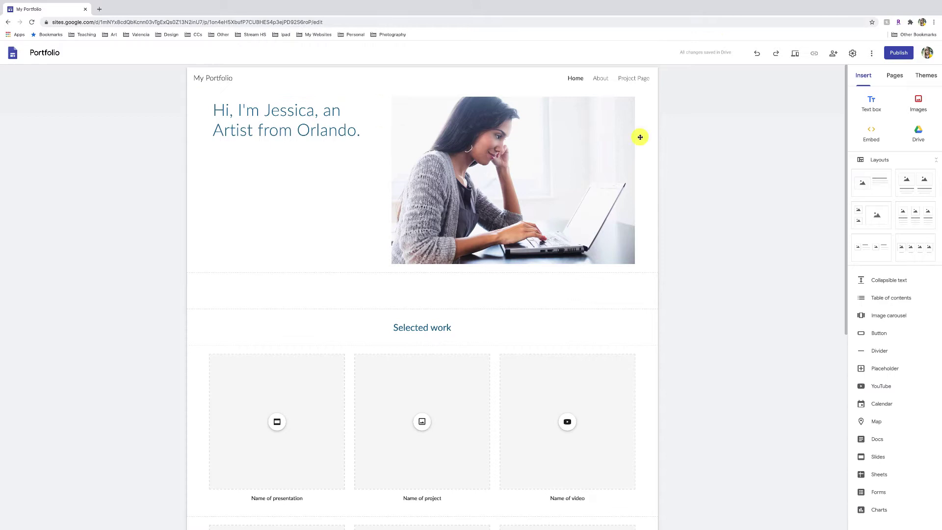
Step: Select the intro photo, then review the heading's text styles without changing them
click(504, 138)
click(506, 145)
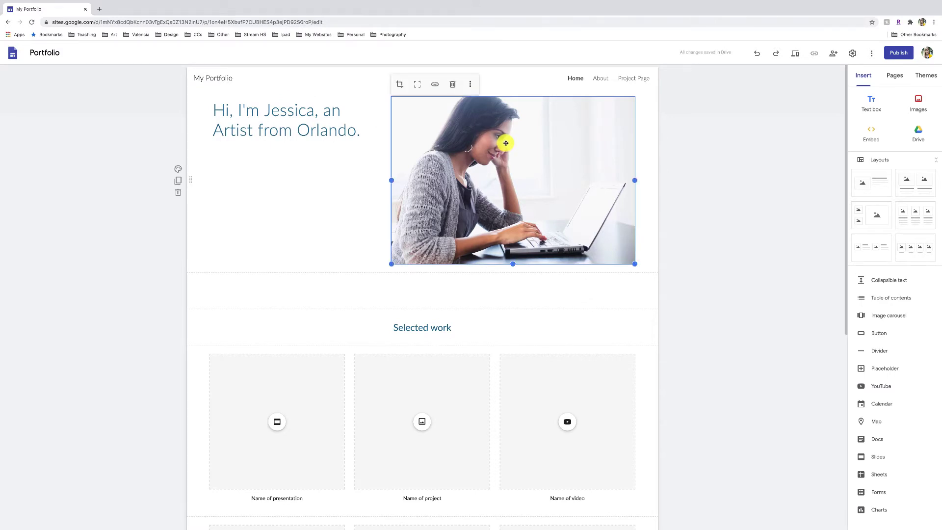
click(283, 110)
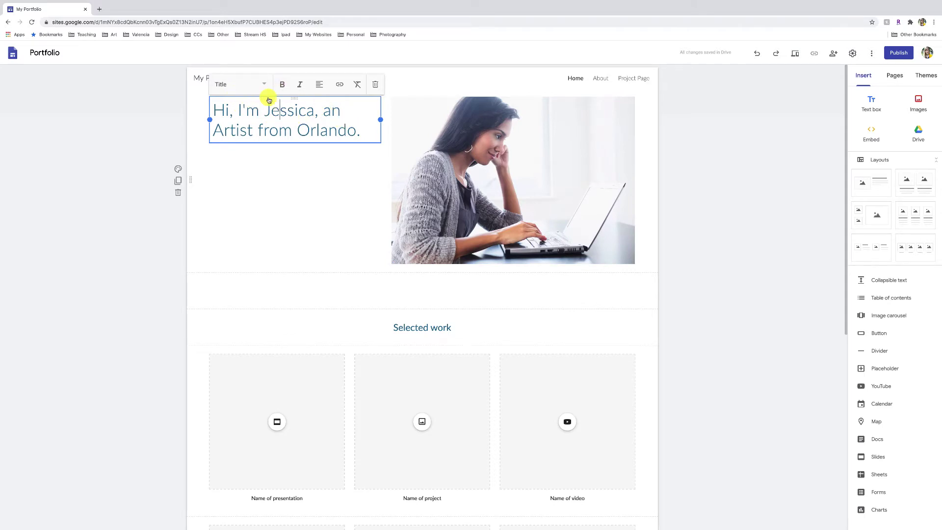
drag(365, 130, 180, 85)
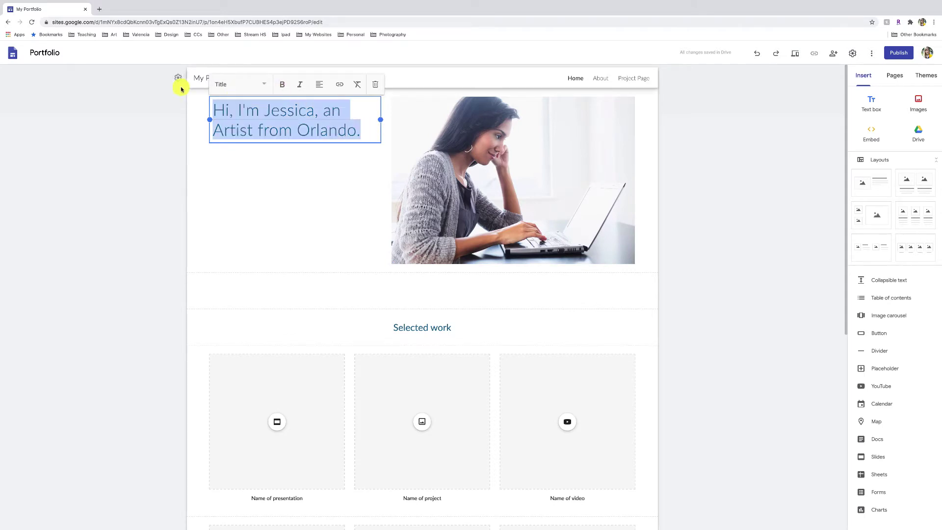
click(247, 86)
click(336, 105)
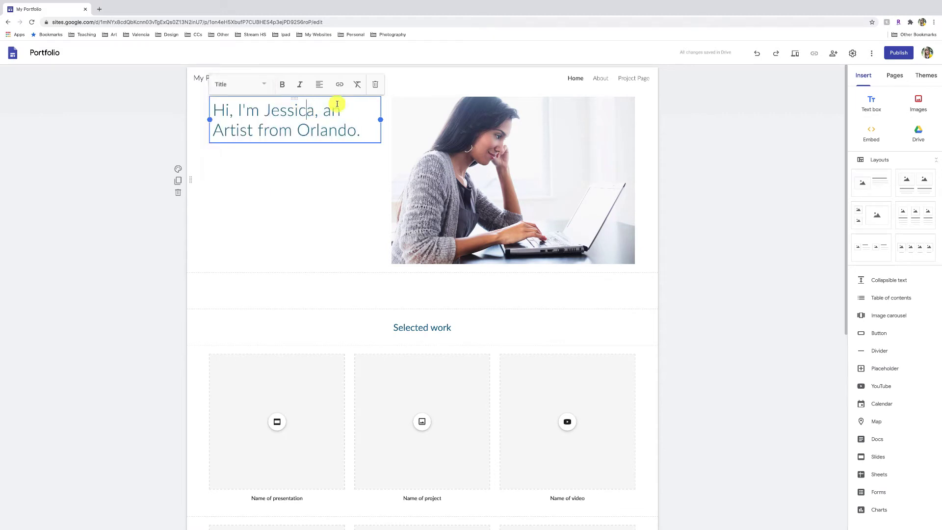
drag(365, 130, 212, 109)
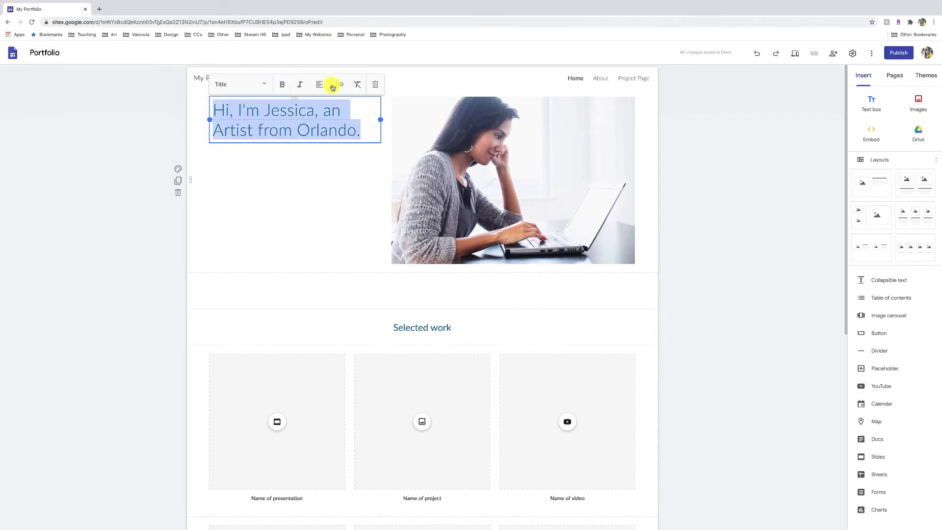
click(290, 195)
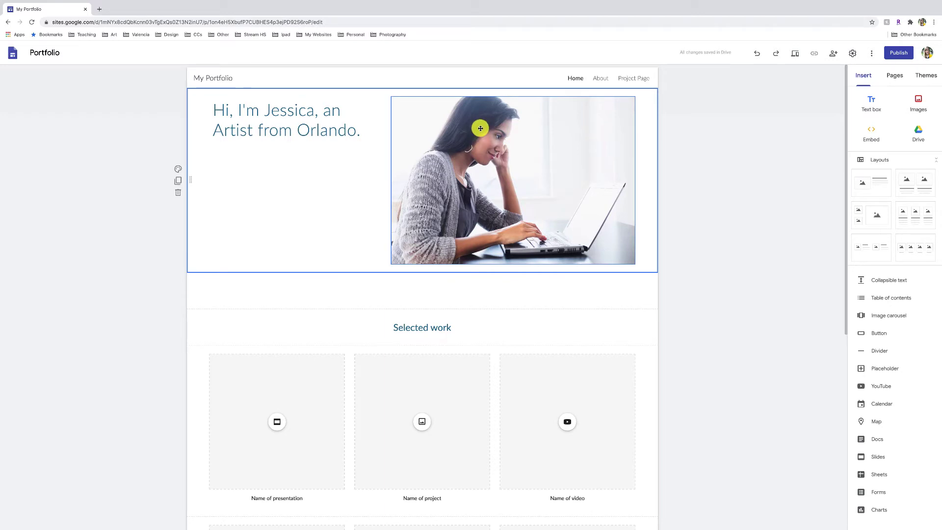
Step: Replace the intro photo with the uploaded self-portrait, Self Portrait (1).jpg
click(479, 129)
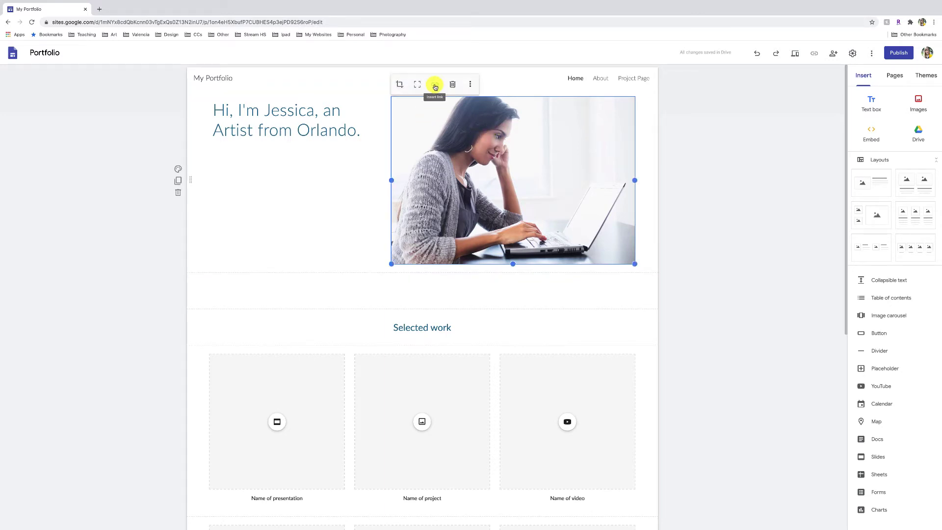
click(472, 86)
mouse_move(470, 87)
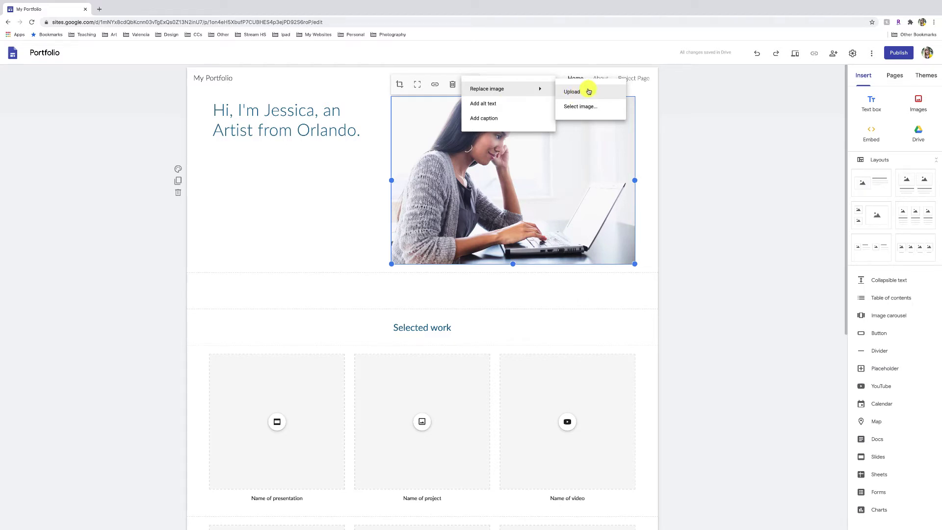
click(583, 93)
double_click(357, 30)
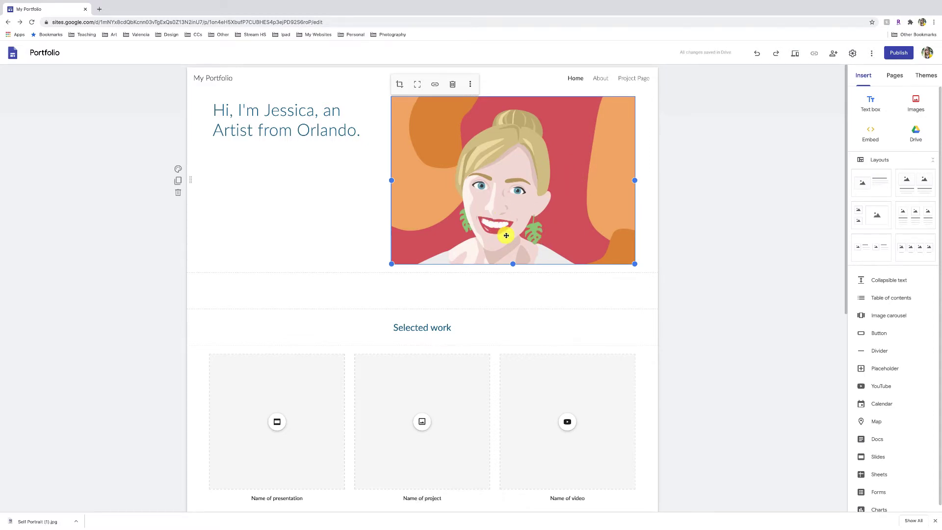
click(365, 132)
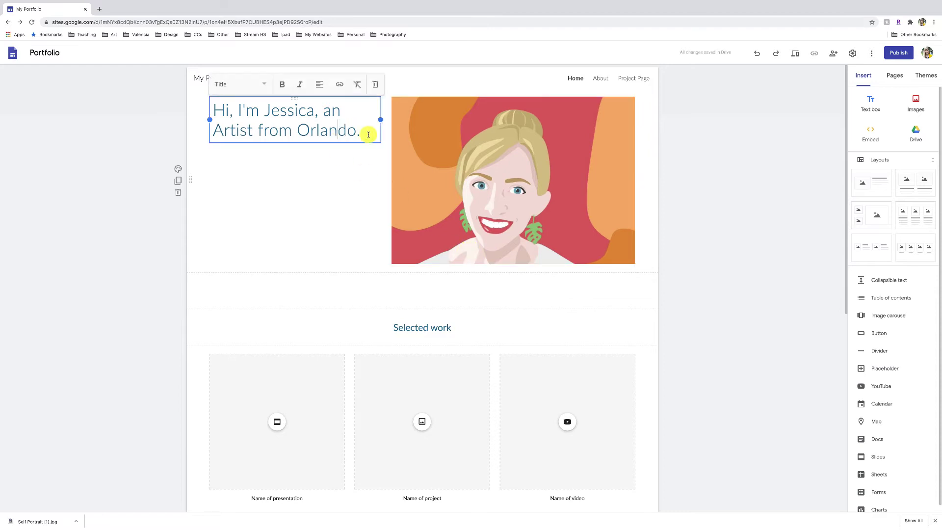
drag(367, 133, 182, 103)
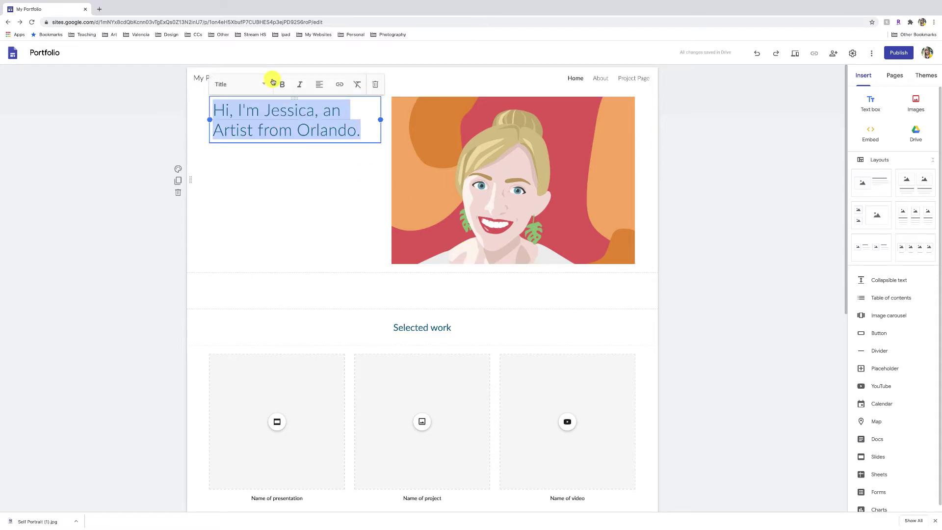
Step: Try dark blue and light grey intro backgrounds, then return it to plain white
click(716, 198)
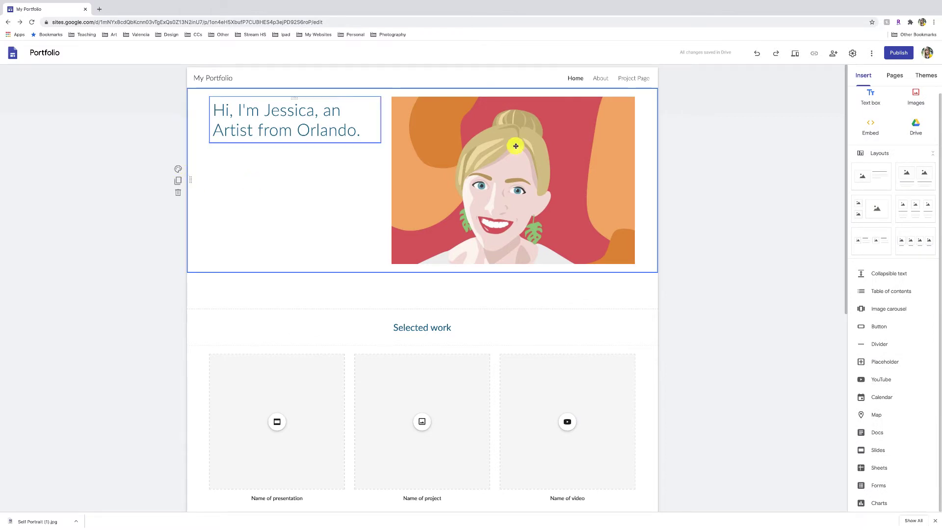
click(175, 169)
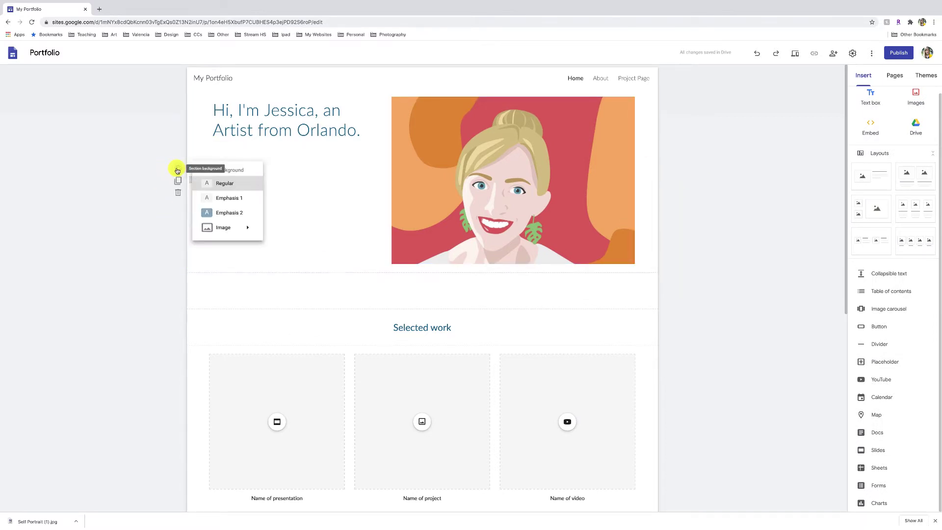
click(225, 212)
click(178, 169)
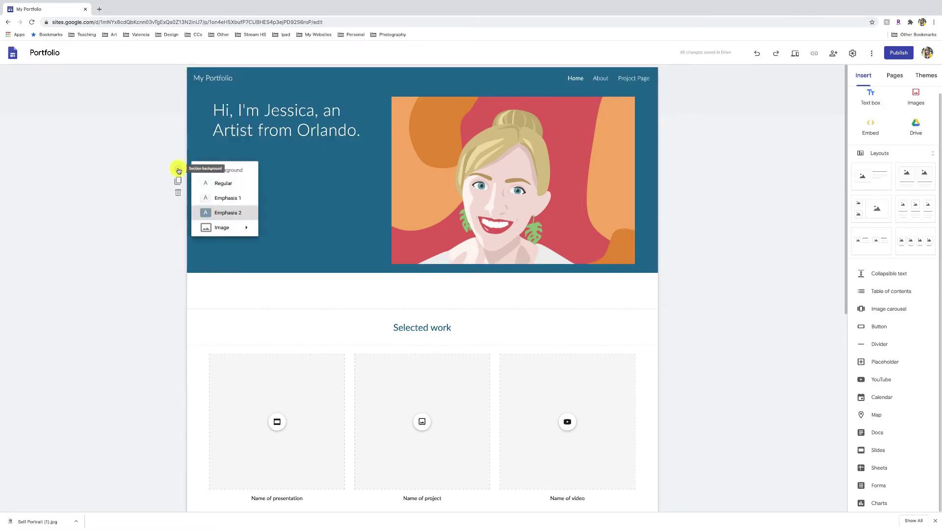
mouse_move(227, 233)
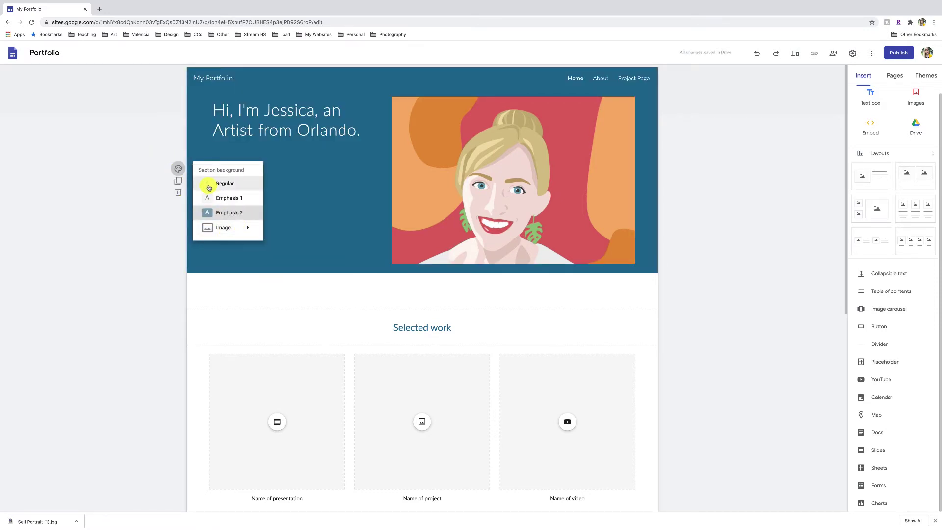
click(213, 198)
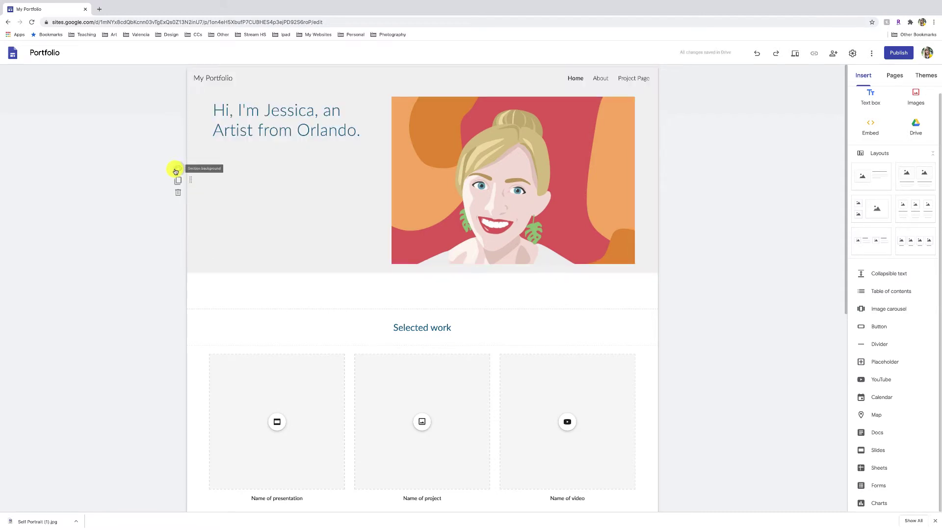
click(178, 168)
click(204, 184)
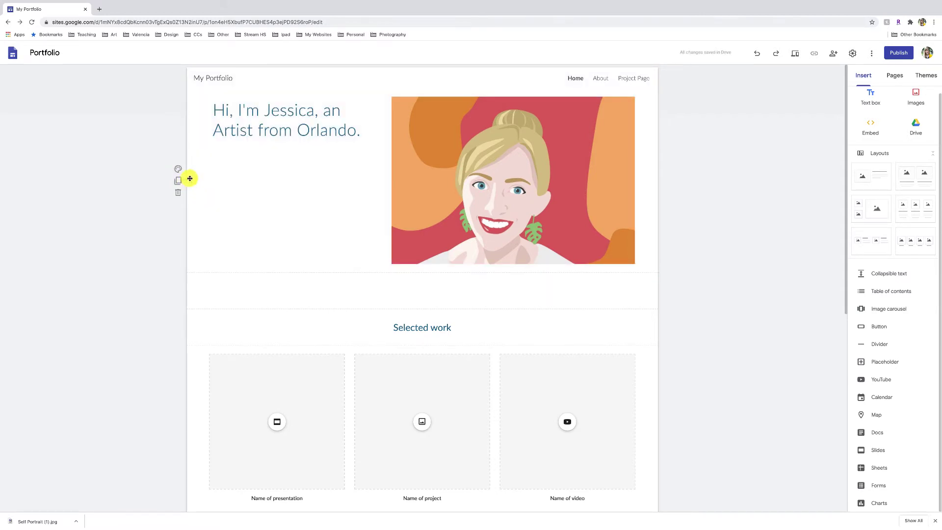
mouse_move(190, 178)
mouse_down()
mouse_move(211, 263)
mouse_move(189, 214)
mouse_move(190, 180)
mouse_up()
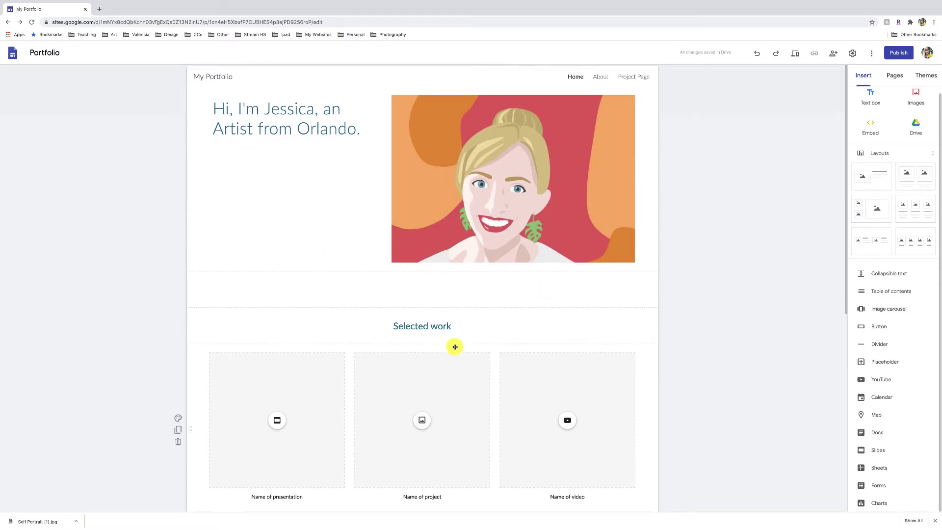
scroll(455, 347, down, 1)
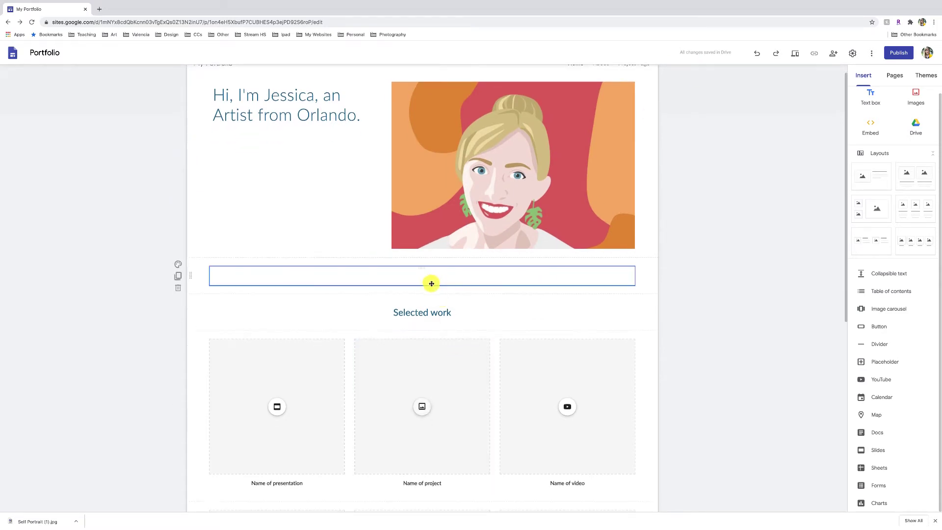
Step: Delete the blank section below the intro and edit the heading to 'Selected Work'
click(177, 287)
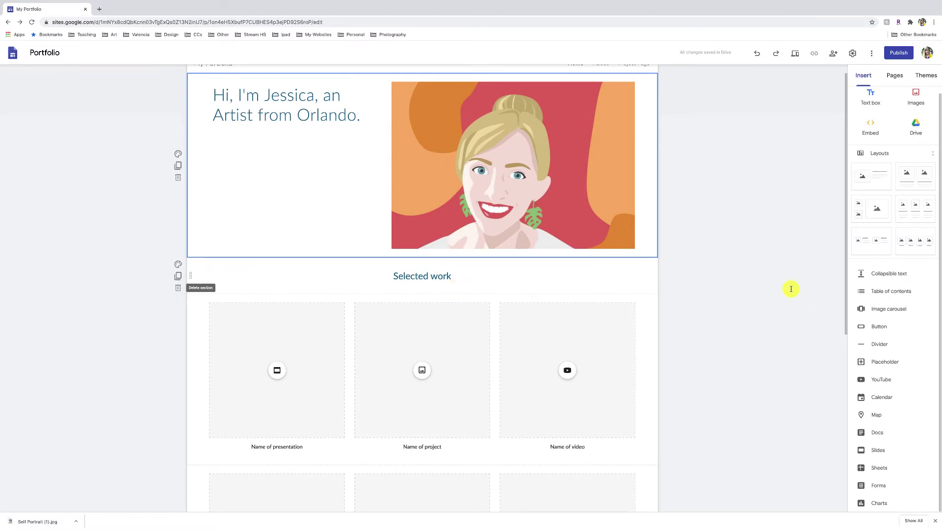
click(433, 274)
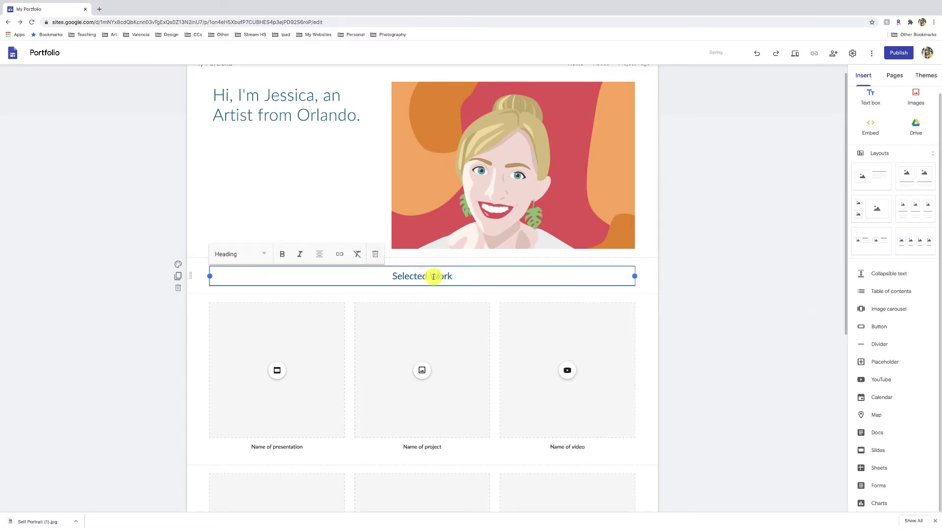
scroll(265, 387, down, 3)
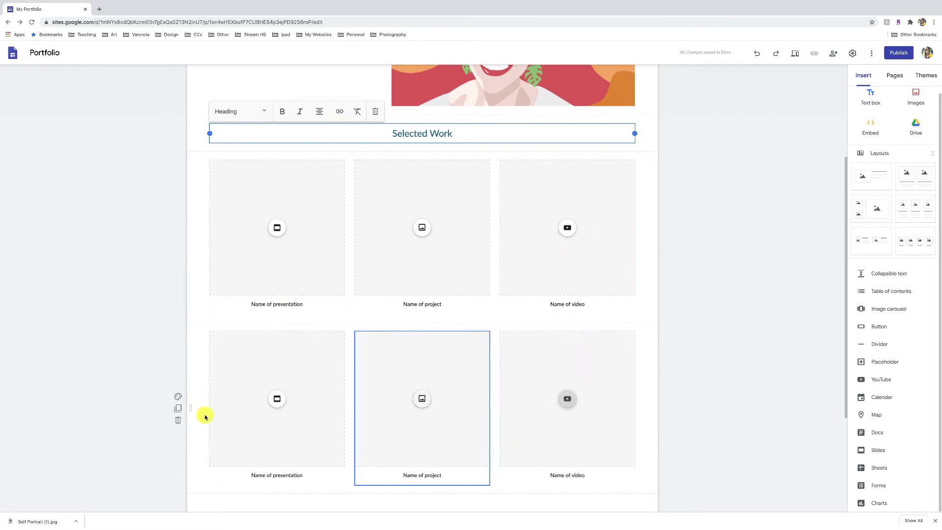
scroll(431, 412, down, 3)
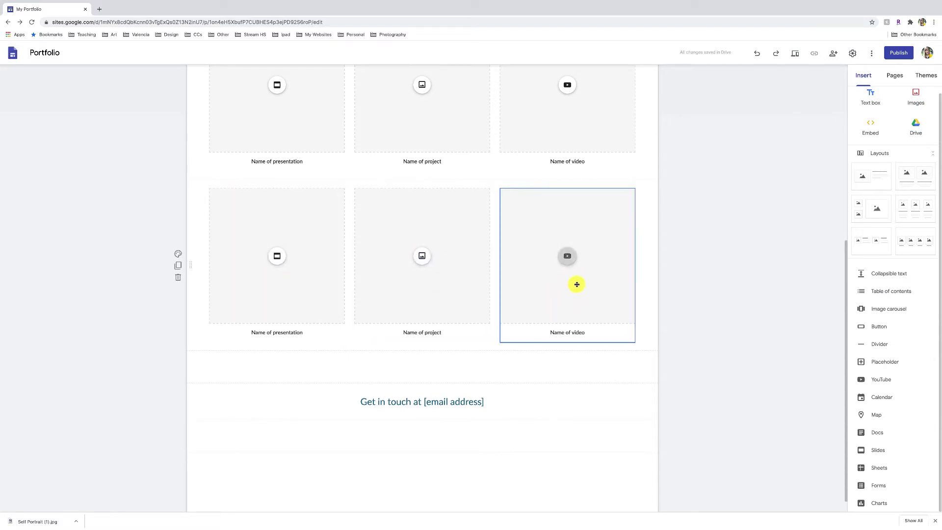
scroll(539, 280, up, 1)
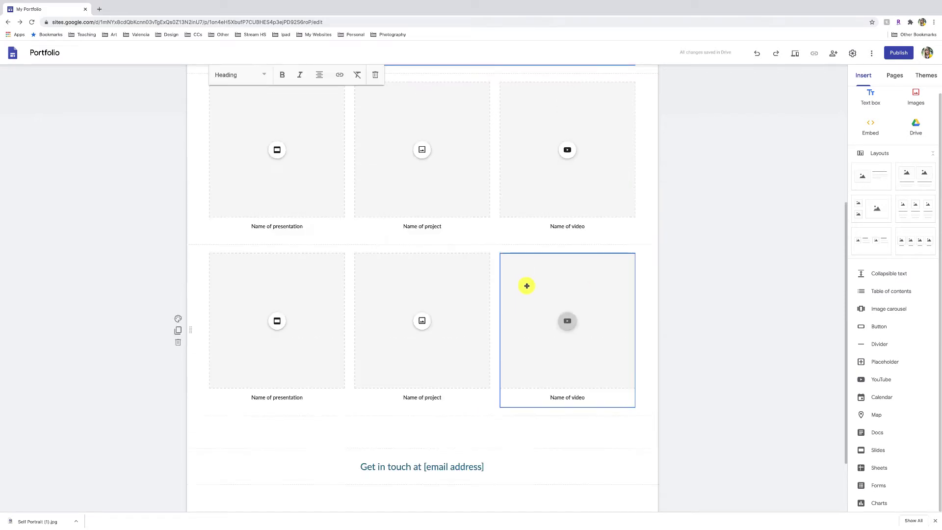
scroll(559, 230, up, 3)
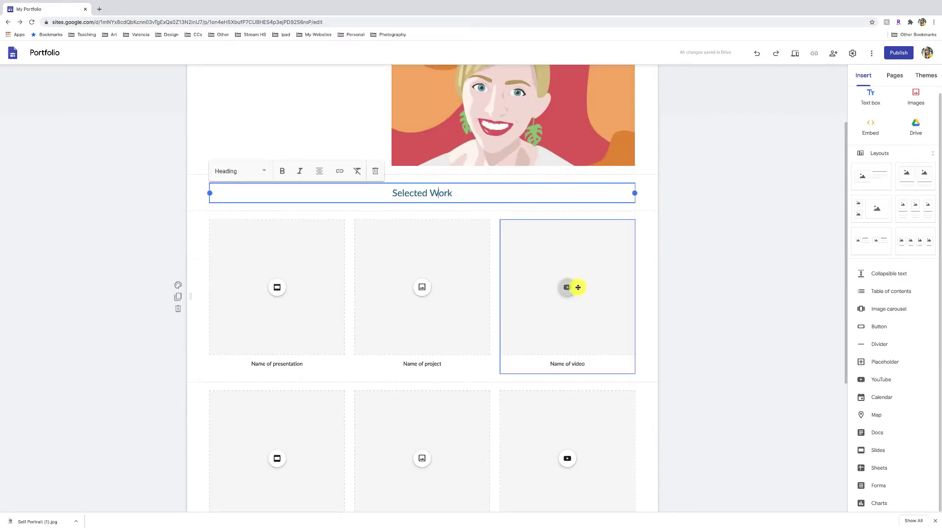
scroll(576, 294, up, 2)
scroll(564, 304, down, 1)
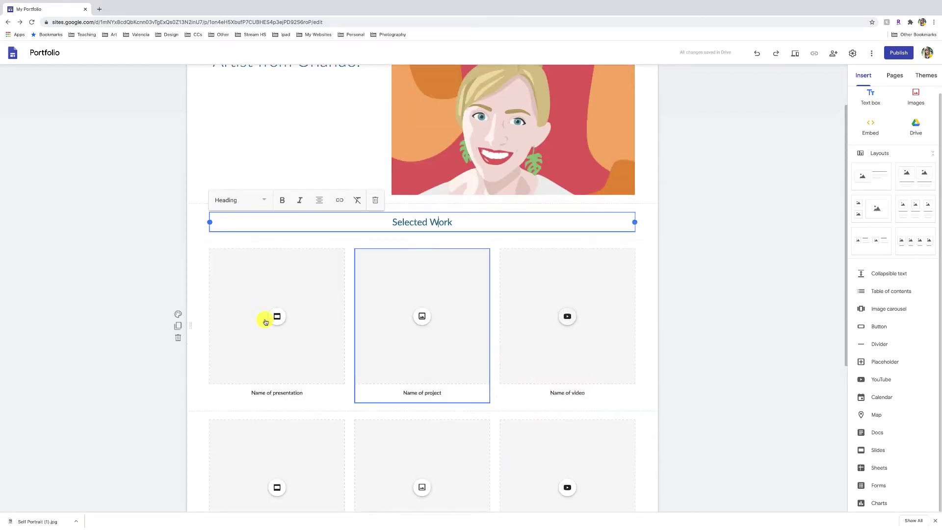
Step: Delete the presentation and video cards and move a lower project card up into the first row
click(314, 296)
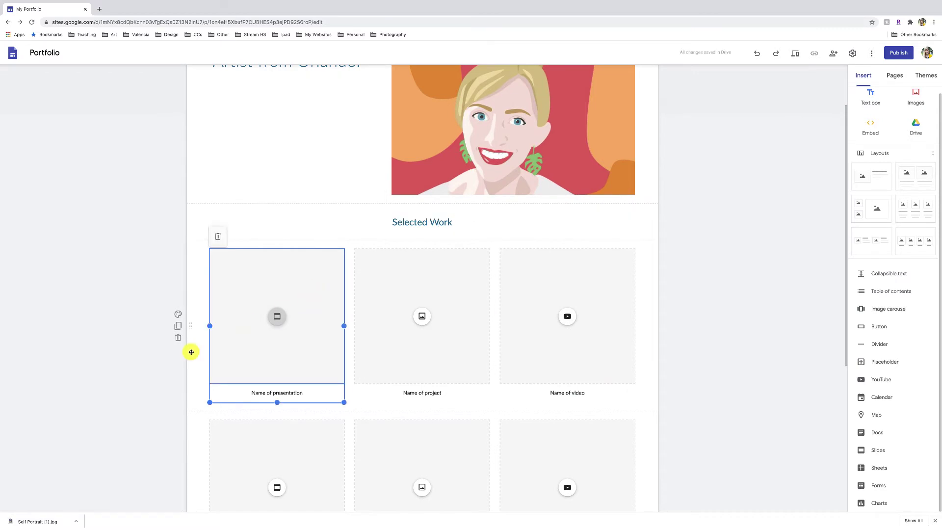
click(218, 242)
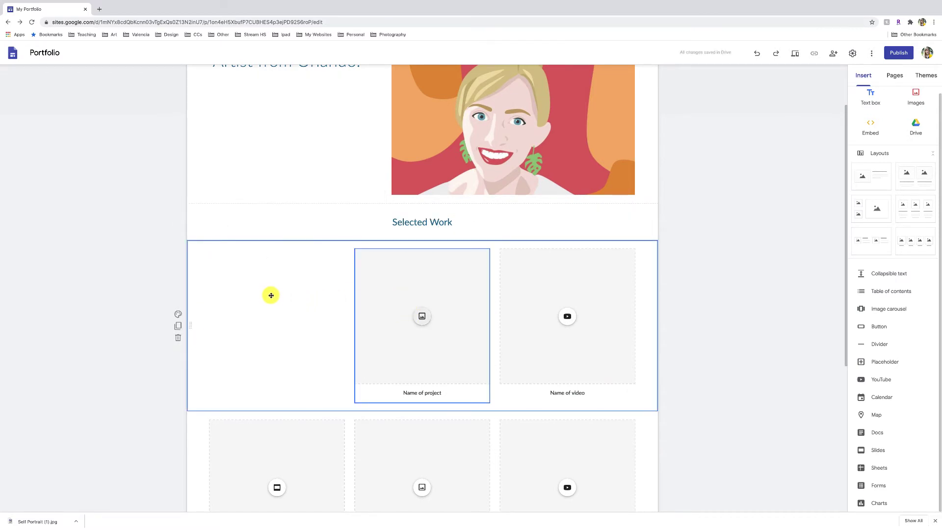
click(577, 275)
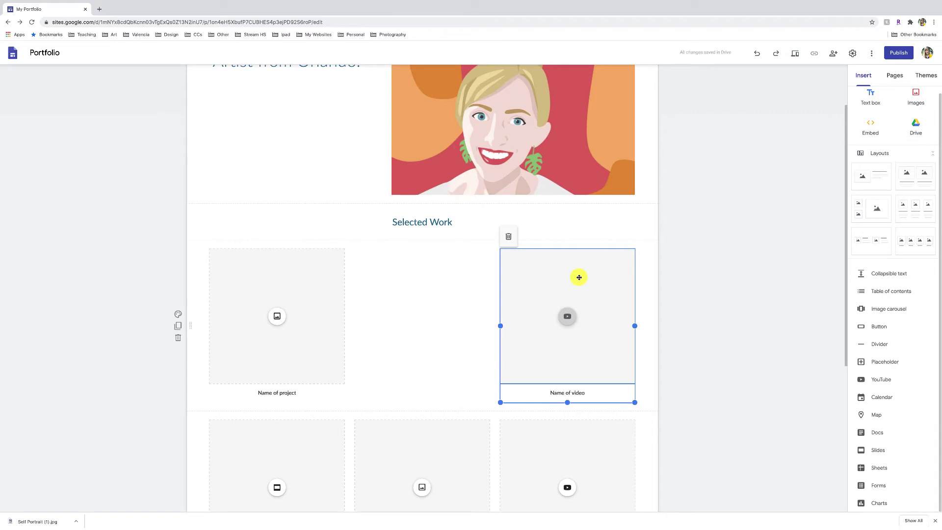
click(508, 237)
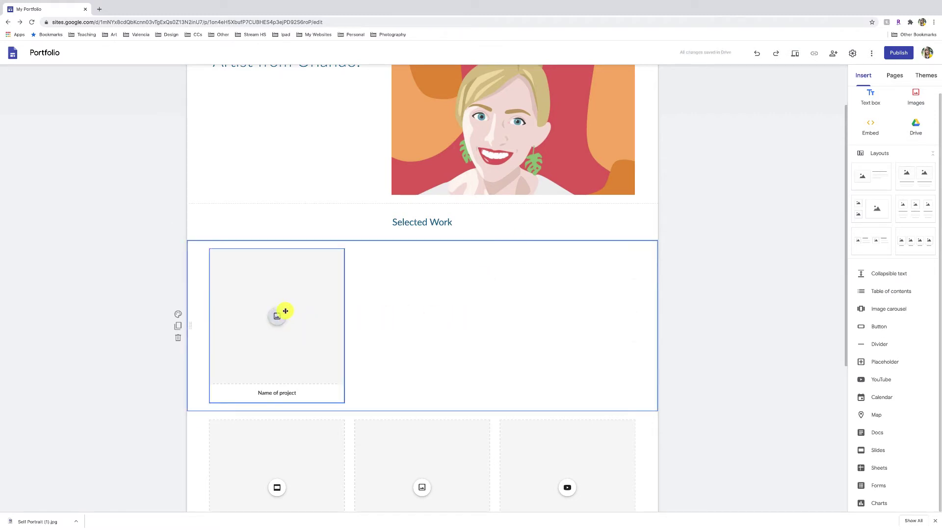
scroll(446, 376, down, 1)
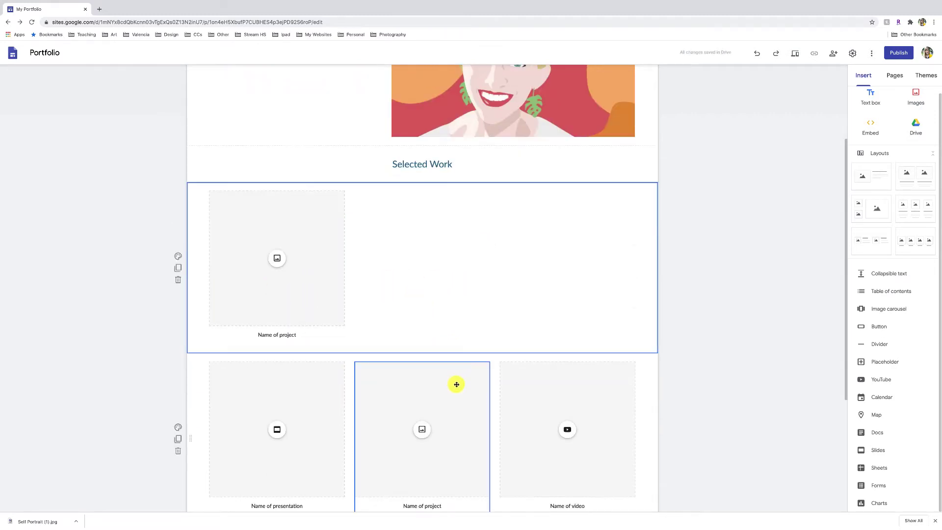
drag(444, 418, 403, 231)
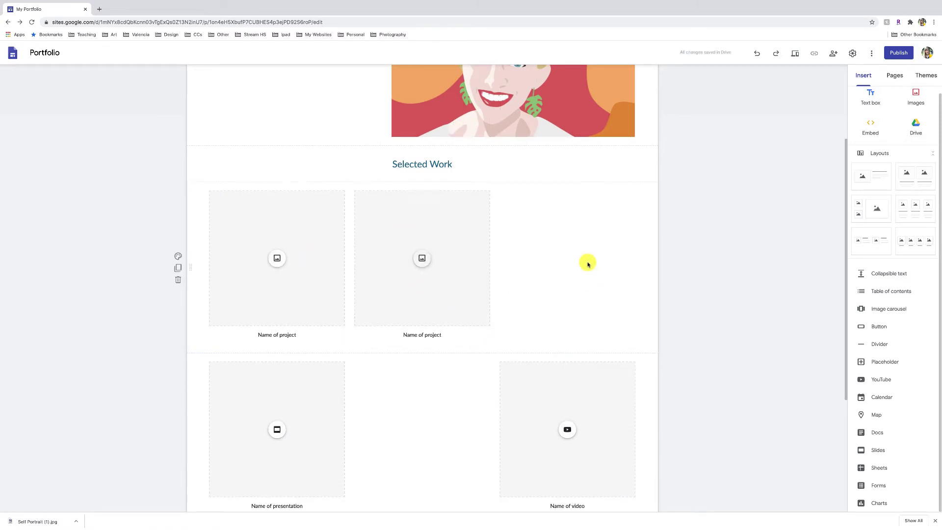
Step: Insert an empty Placeholder into the third column of the first row
click(859, 368)
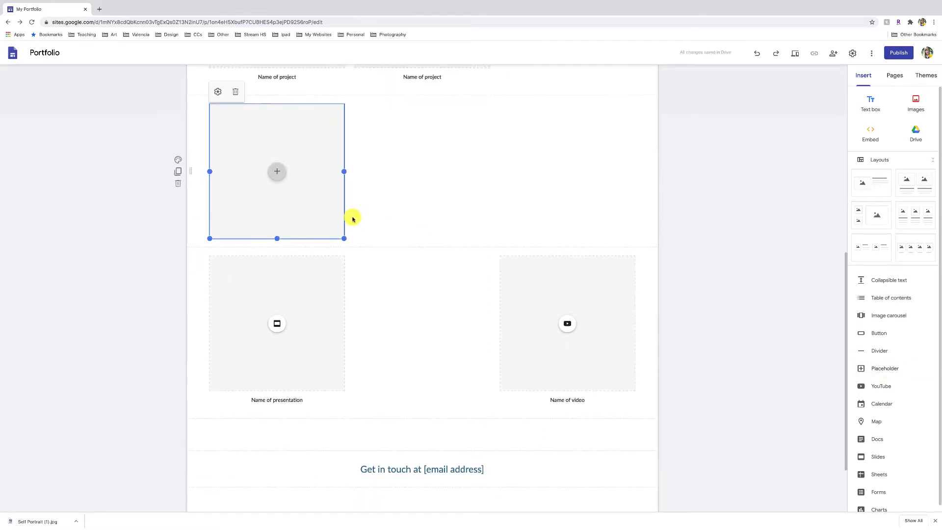
scroll(353, 216, up, 5)
drag(299, 359, 533, 202)
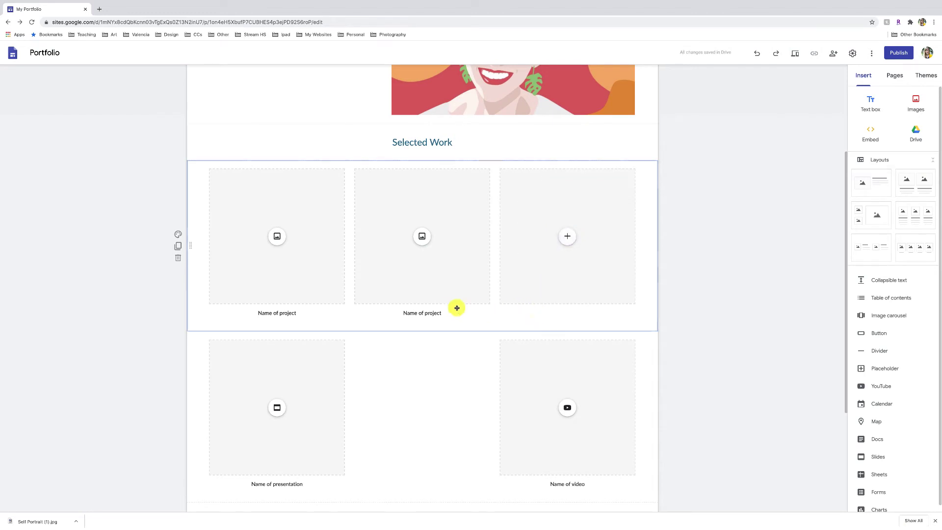
click(438, 313)
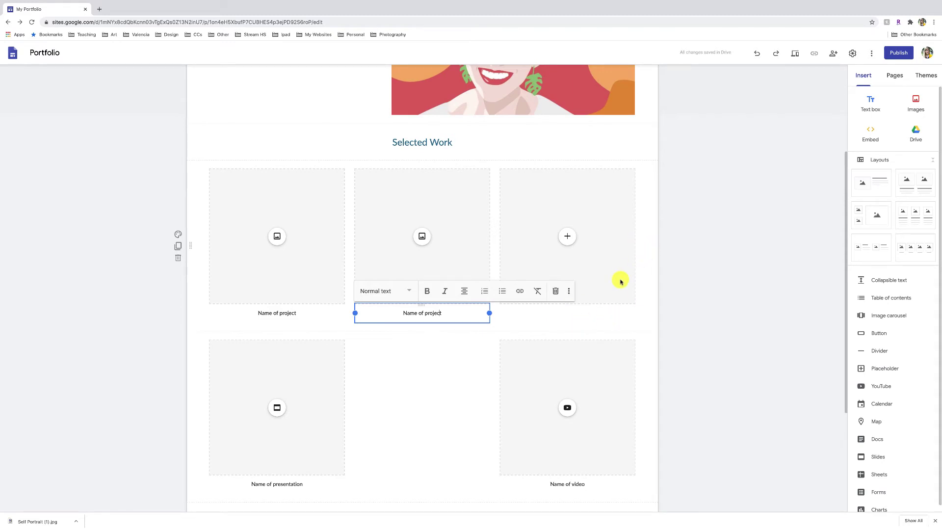
click(548, 316)
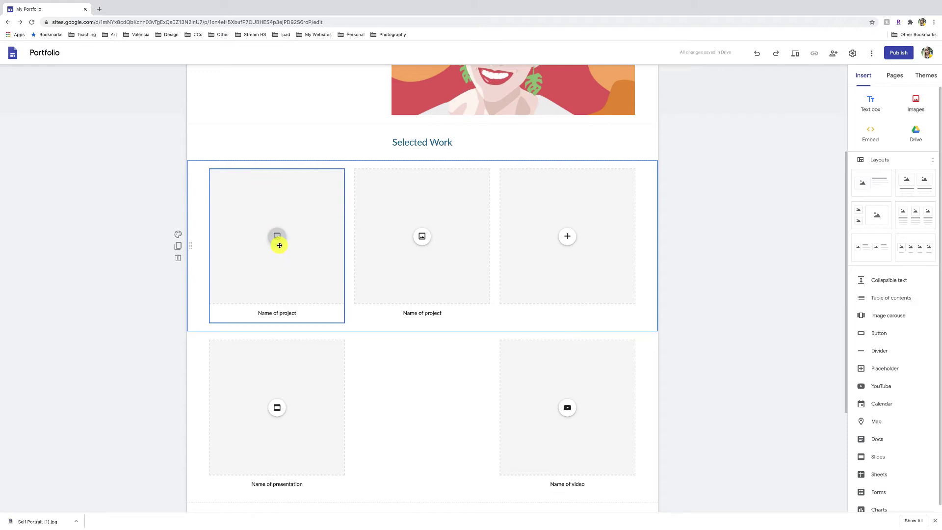
scroll(686, 333, up, 3)
scroll(687, 333, down, 5)
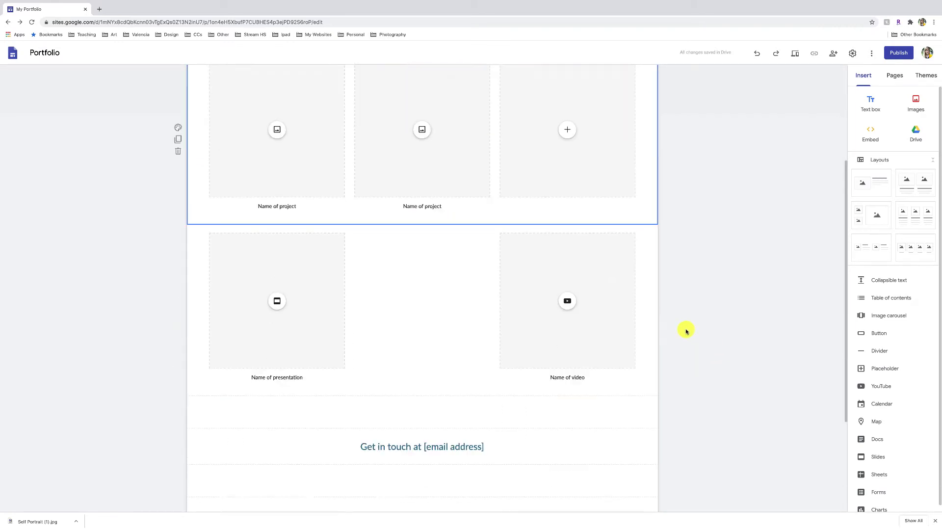
Step: Upload the landscape painting into the first card and caption it 'Acrylic Textured Landscape'
scroll(687, 332, up, 5)
click(277, 385)
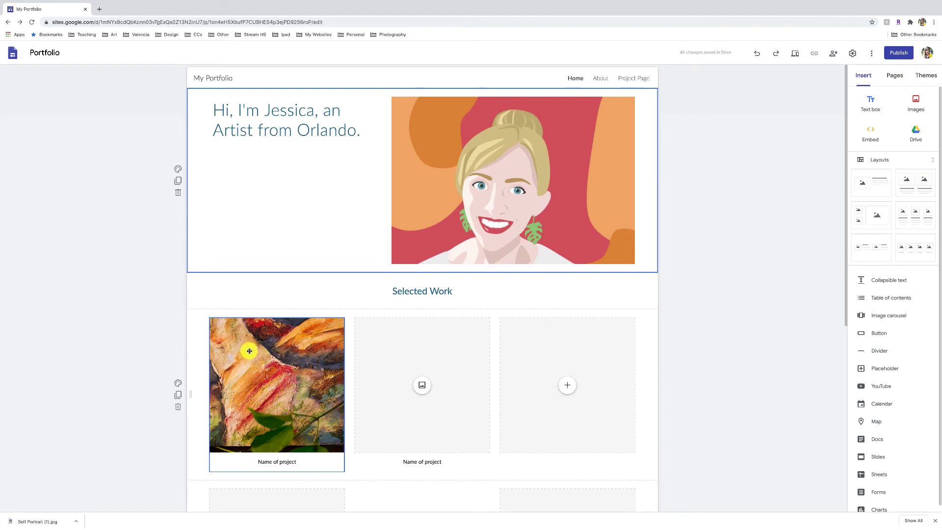
click(293, 461)
drag(294, 461, 222, 448)
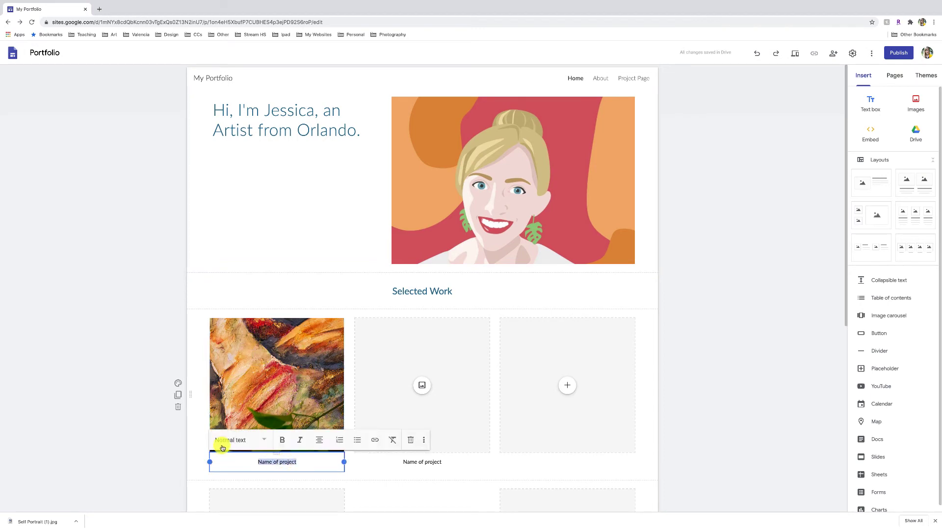
text(Acrylic Textured)
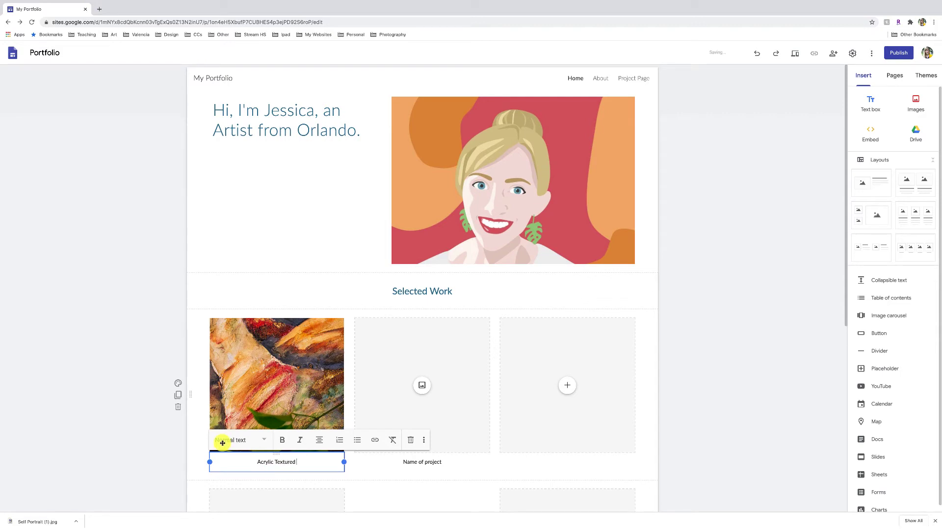
text(Landscape)
click(322, 365)
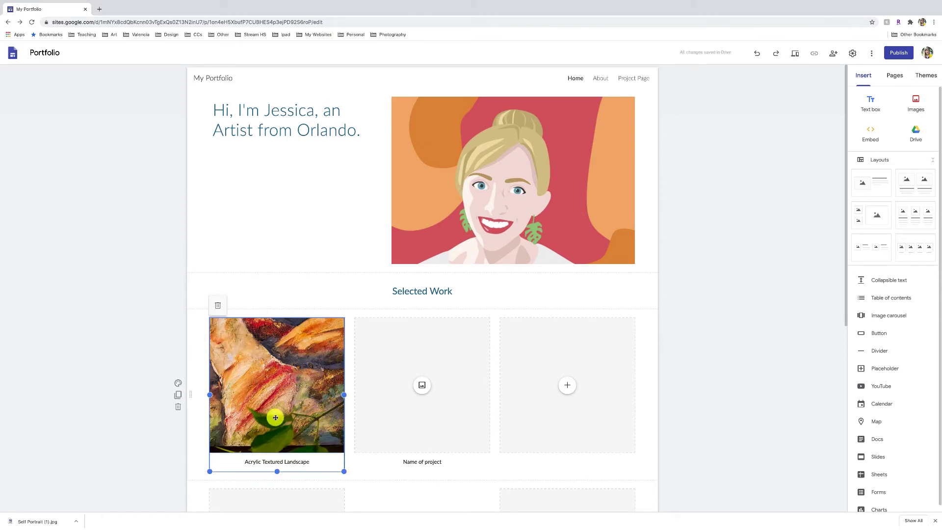
click(289, 432)
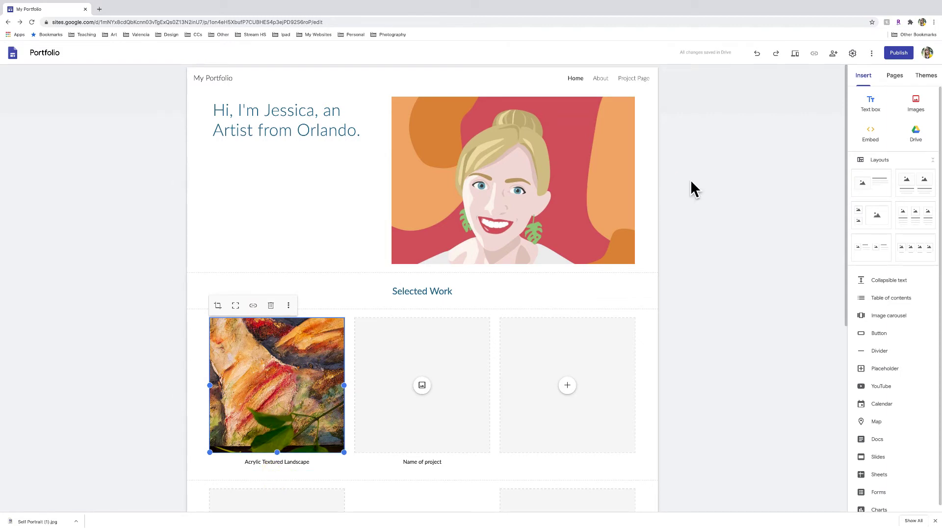
Step: Duplicate Project Page from the Pages list as 'Landscape Project Page'
click(685, 115)
click(895, 75)
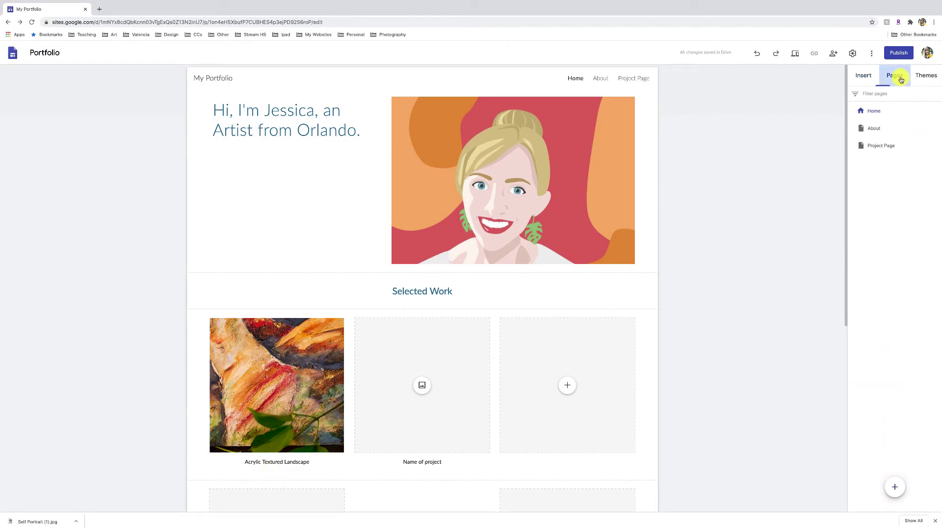
click(877, 147)
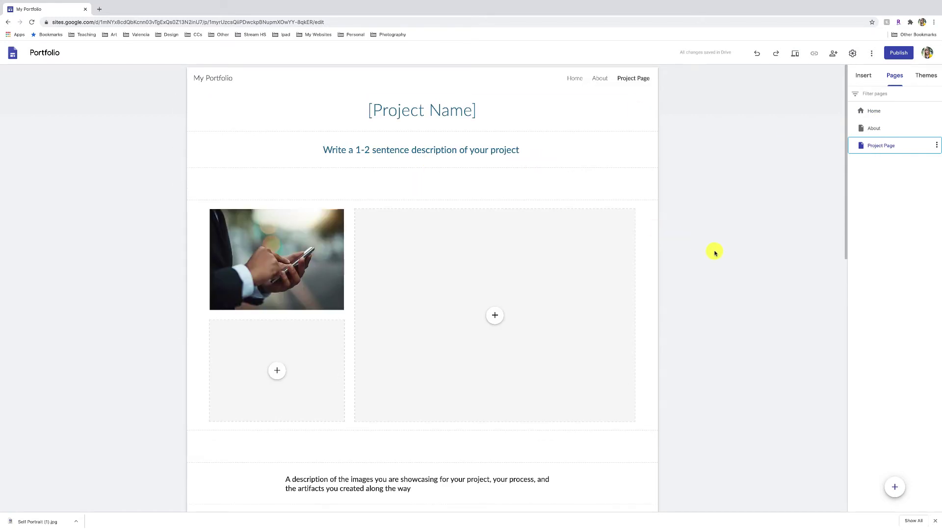
click(936, 146)
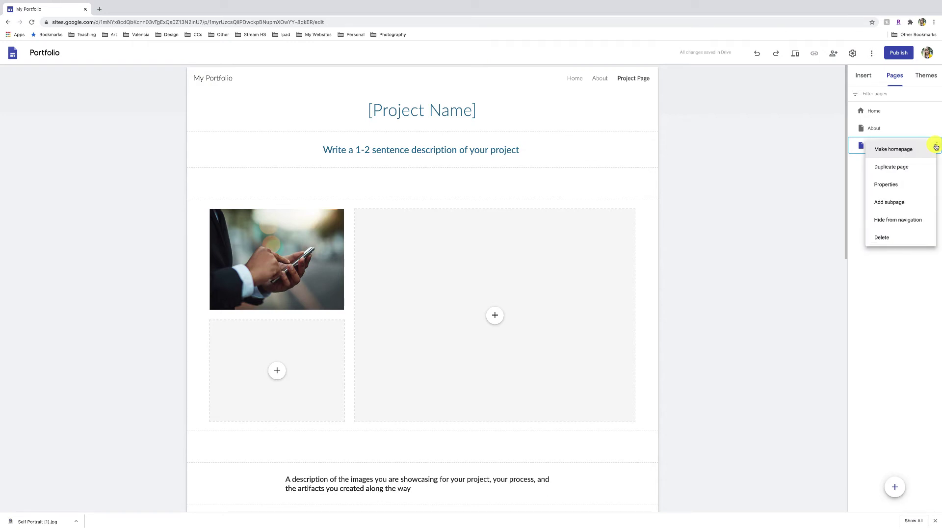
click(895, 164)
drag(823, 184, 652, 178)
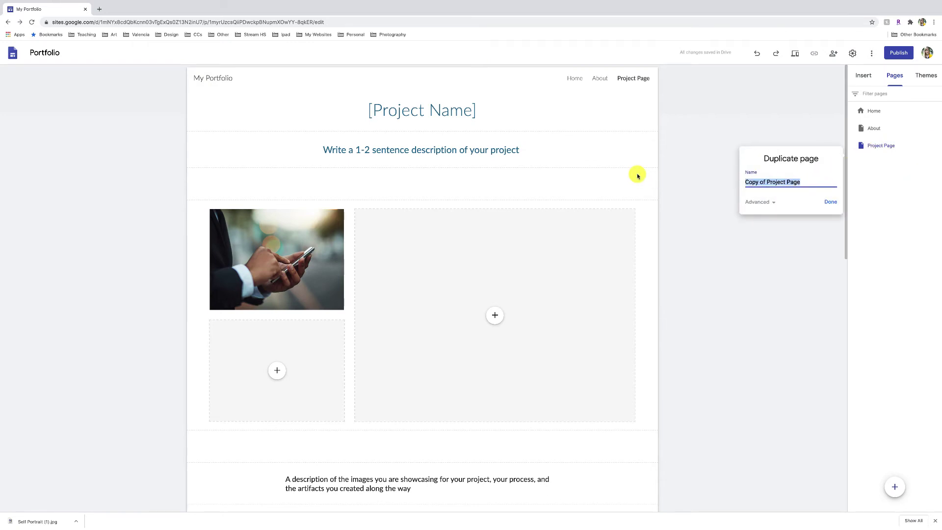
text(Landscape)
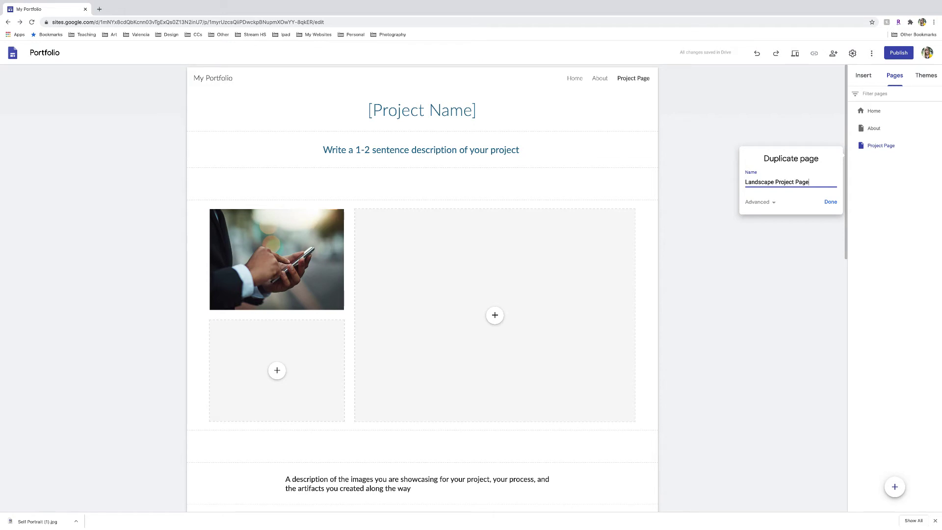
click(831, 203)
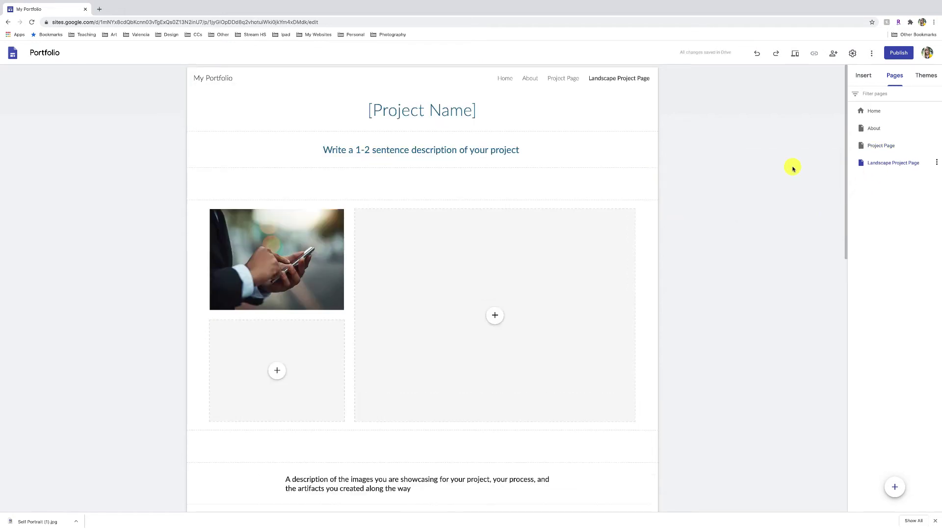
Step: Upload Landscape1.jpg into the large right image slot
click(264, 246)
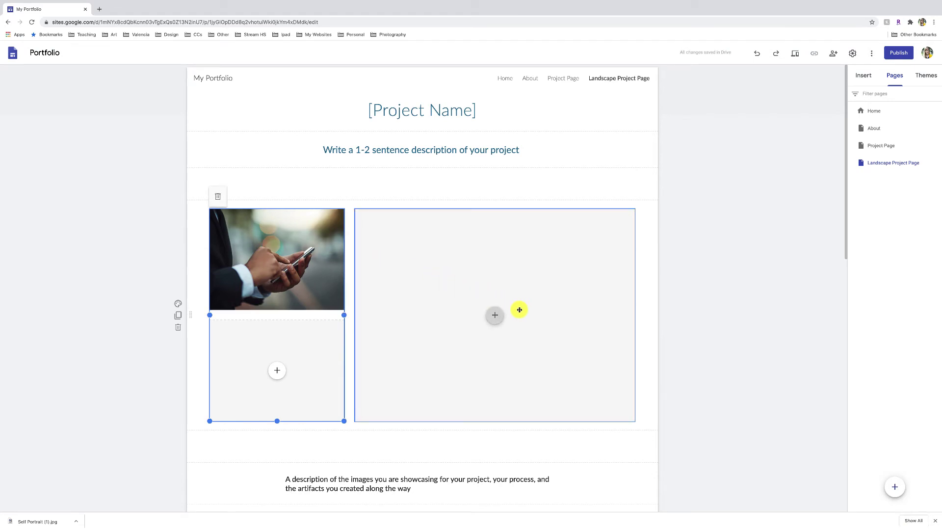
click(496, 317)
click(513, 339)
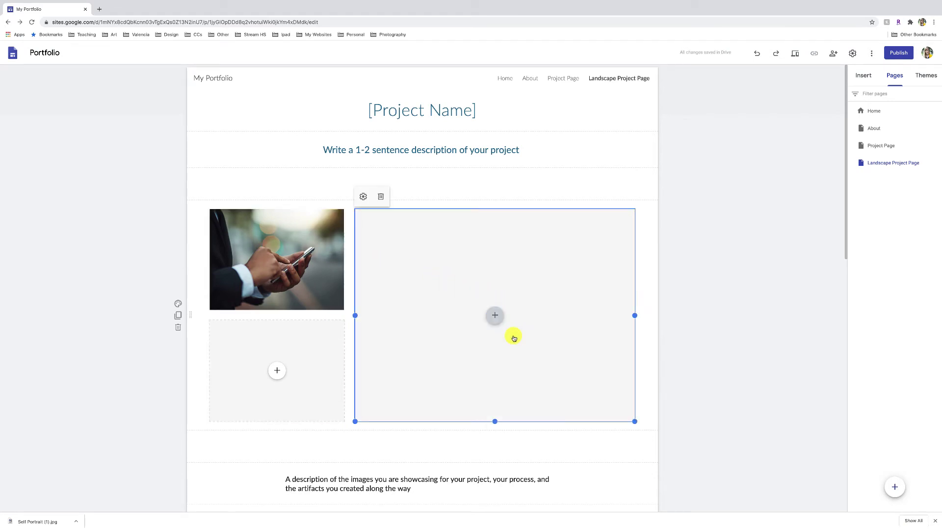
click(363, 41)
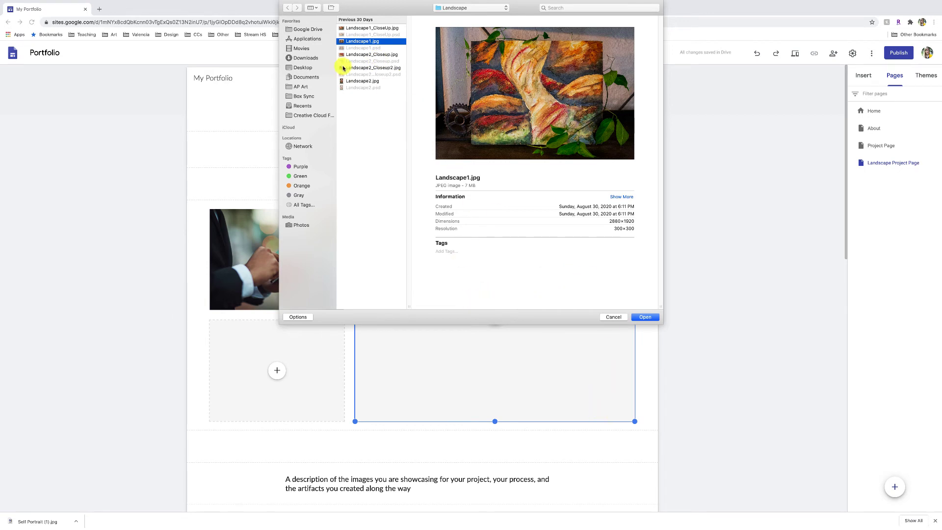
double_click(364, 43)
Step: Replace the stock phone photo with an uploaded landscape painting
click(271, 256)
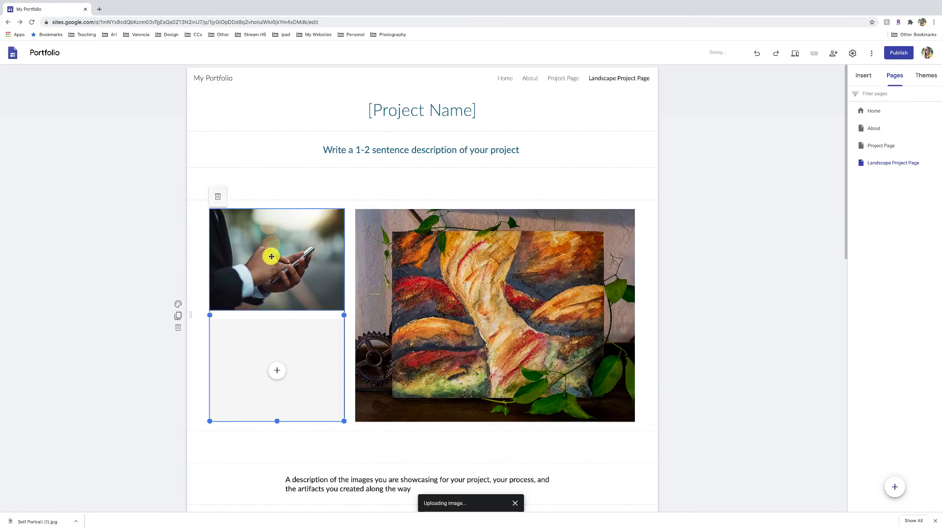
click(270, 254)
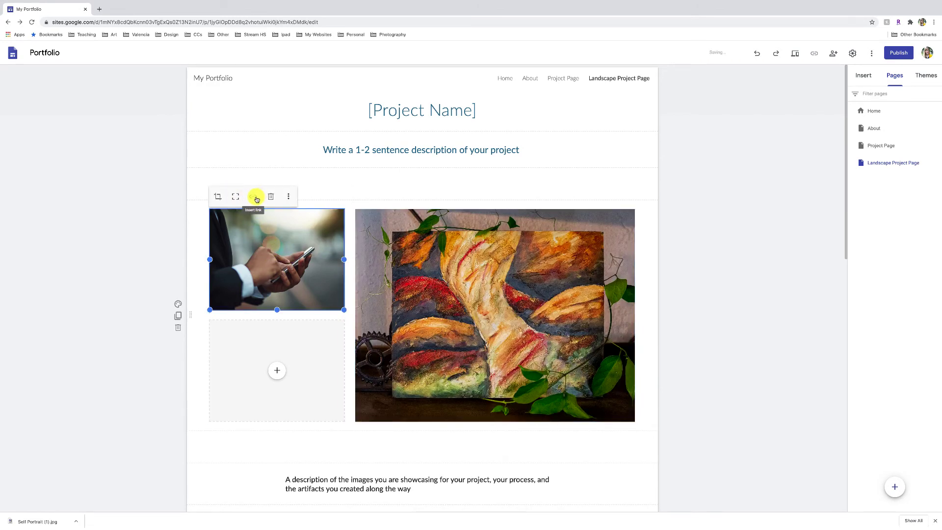
click(288, 196)
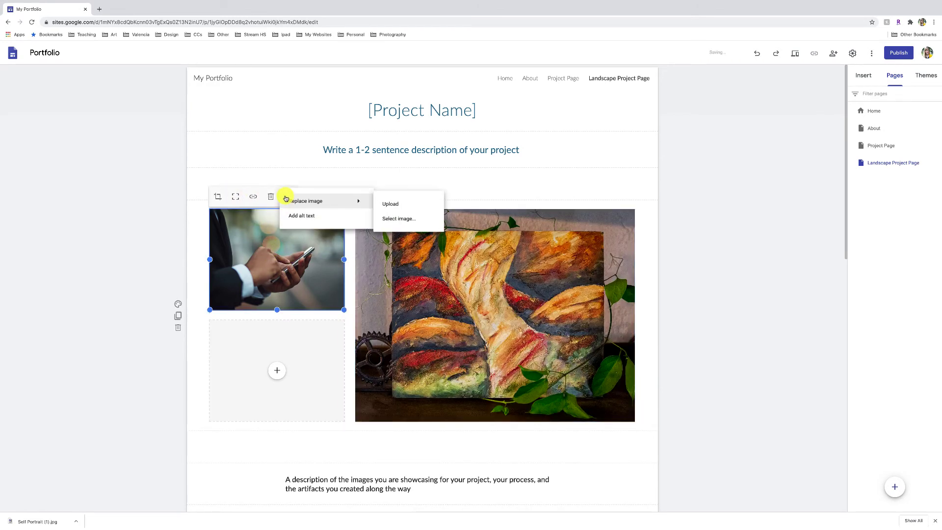
mouse_move(354, 202)
click(393, 206)
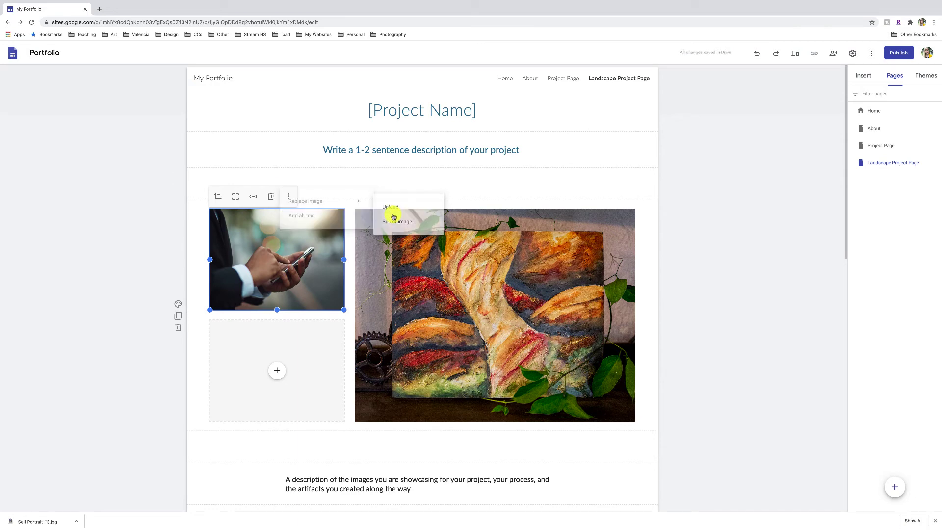
click(368, 69)
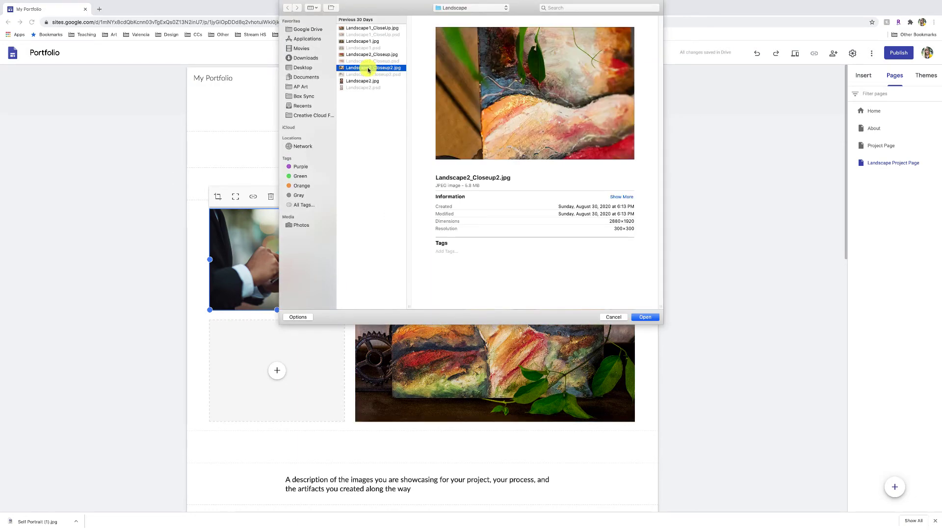
click(369, 41)
double_click(365, 79)
Step: Upload Landscape2_Closeup2.jpg into the empty lower-left slot
click(277, 370)
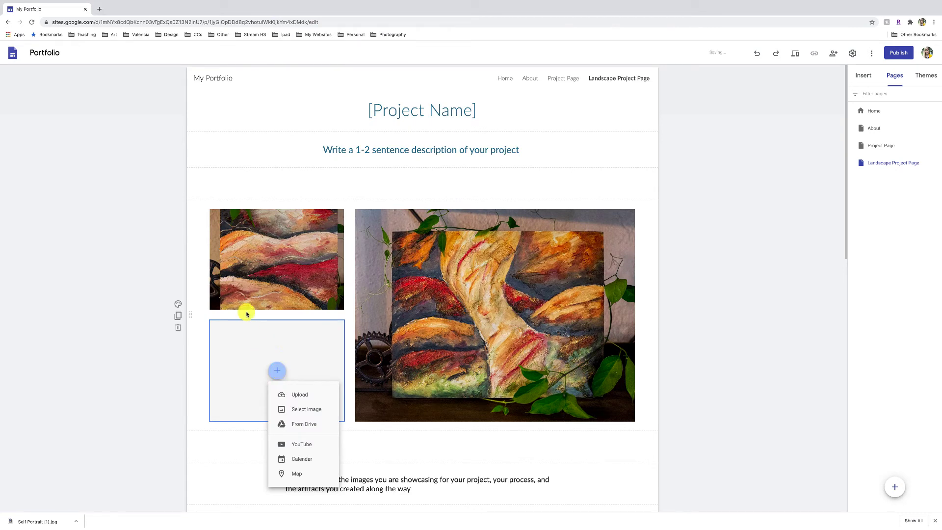
click(300, 395)
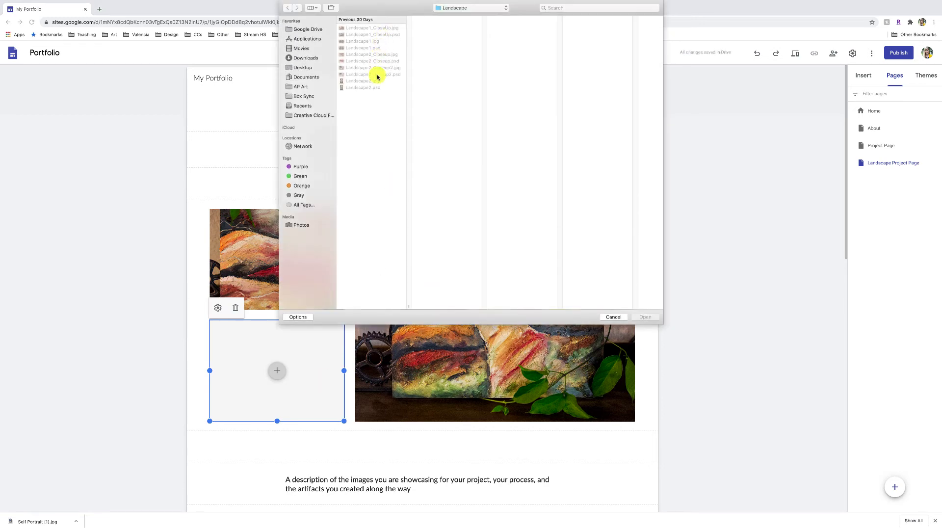
click(362, 68)
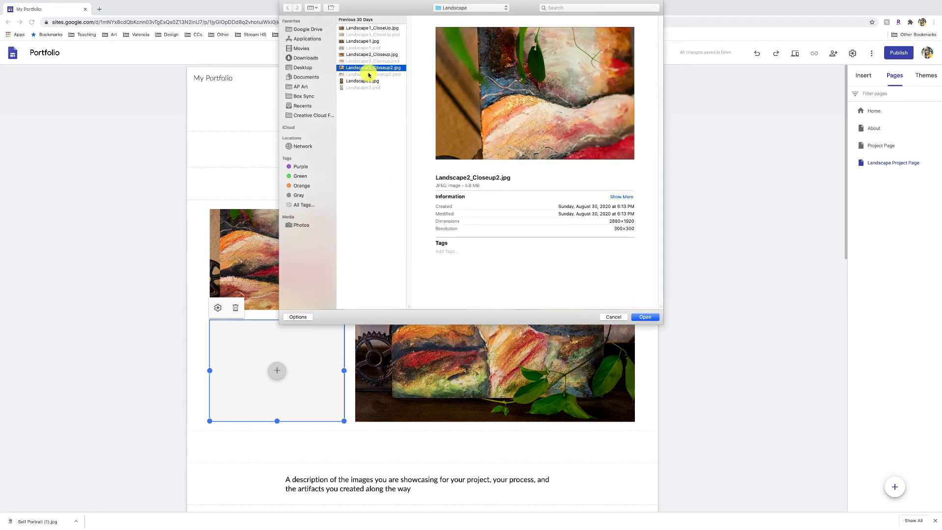
double_click(367, 70)
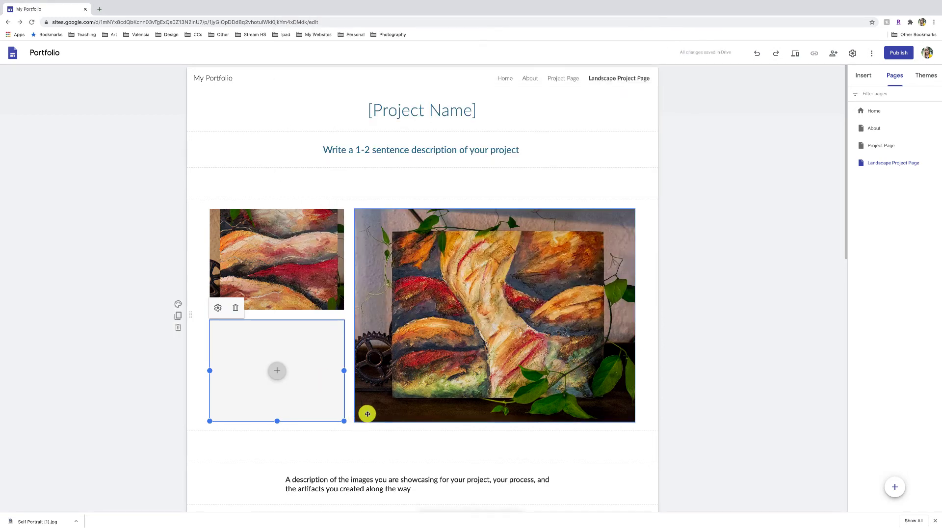
scroll(365, 414, down, 1)
Step: Retitle the project page from [Project Name] to 'Landscape'
click(254, 403)
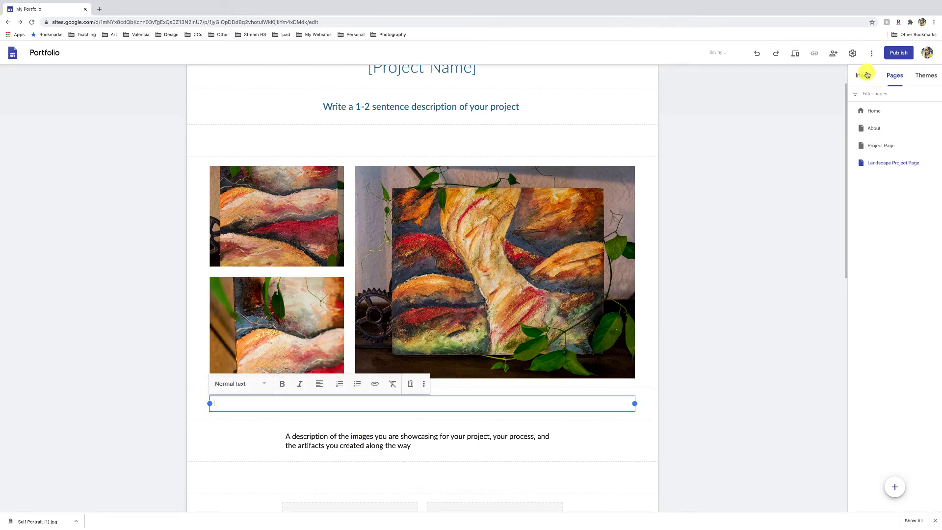
click(863, 76)
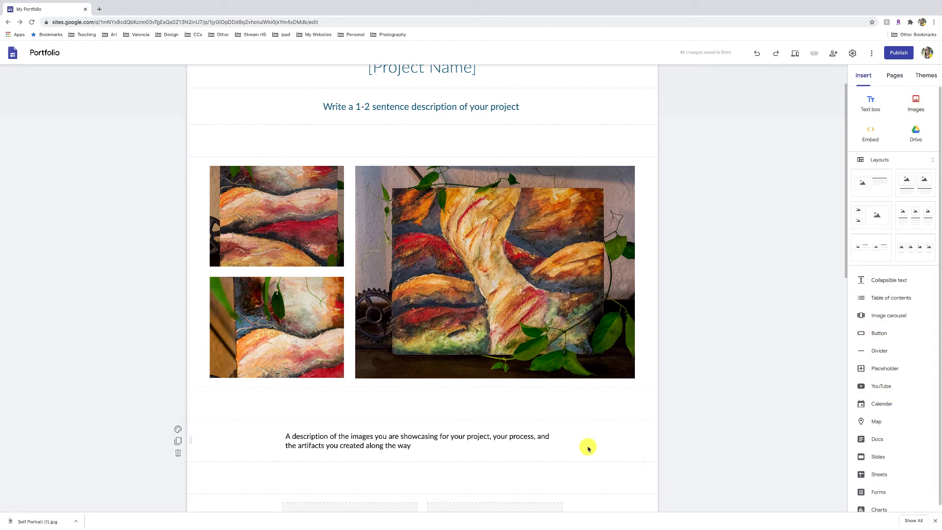
drag(559, 445, 264, 399)
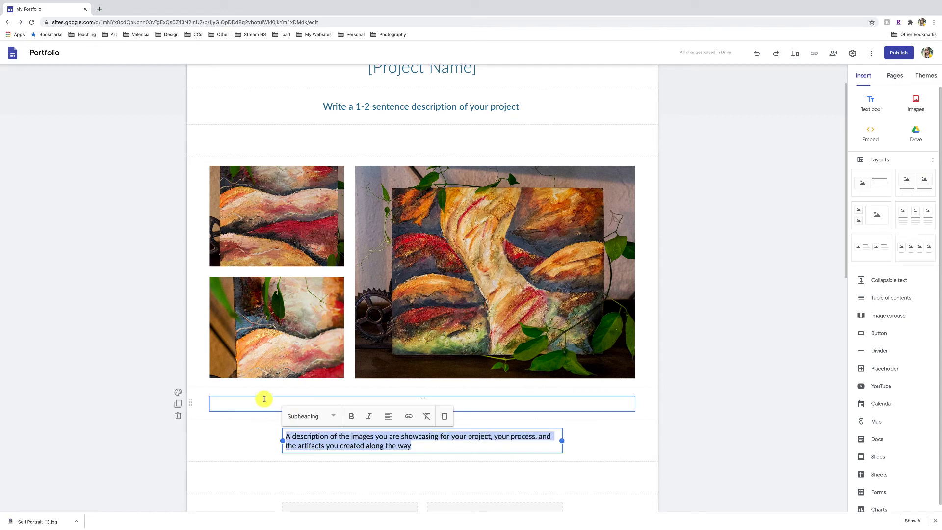
scroll(395, 115, up, 1)
drag(477, 110, 224, 88)
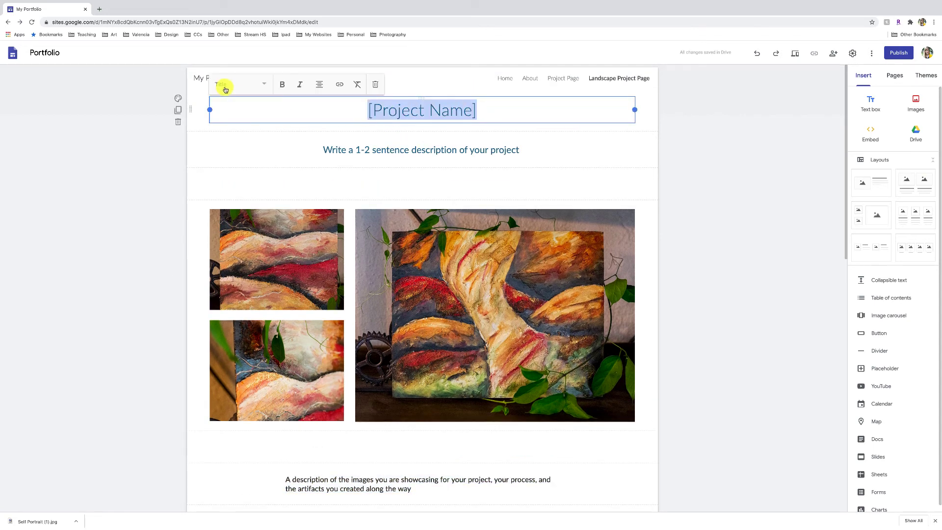
text(Landscape)
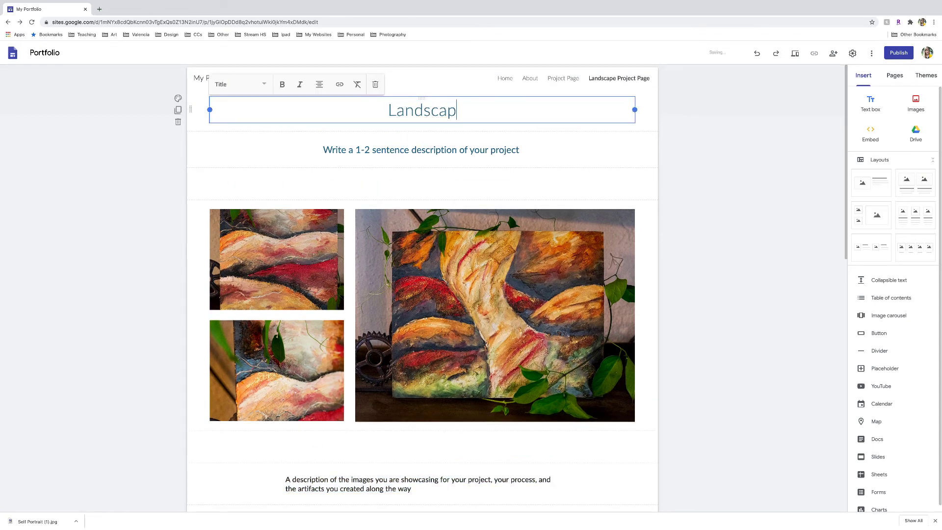
click(521, 150)
scroll(675, 292, down, 8)
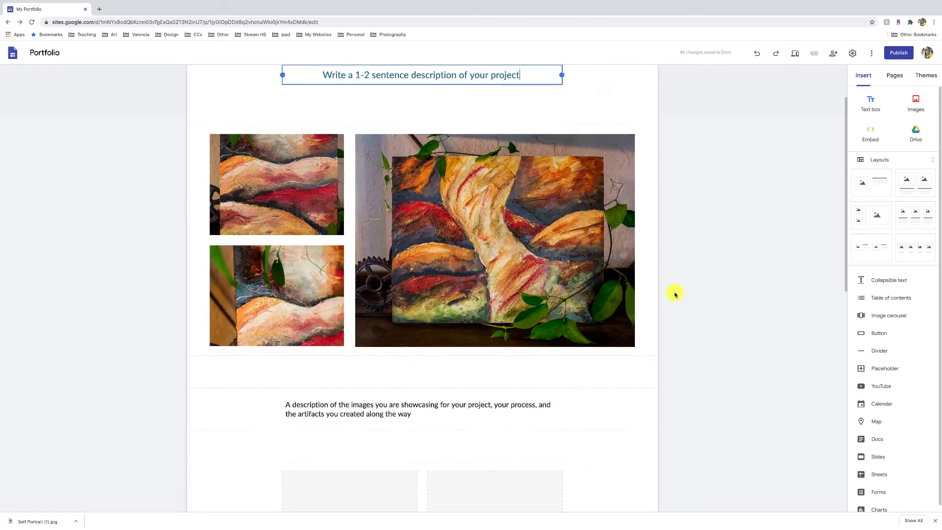
scroll(649, 332, up, 8)
scroll(649, 332, down, 10)
scroll(588, 332, down, 2)
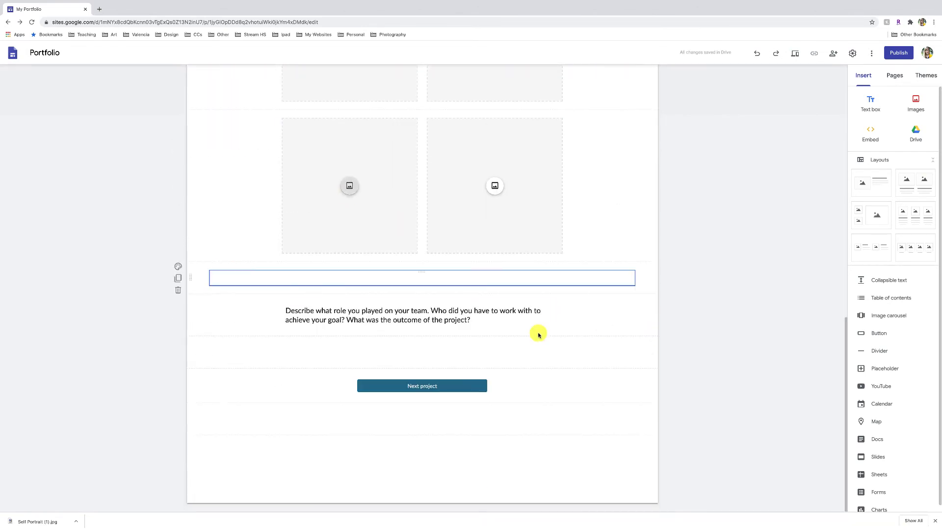
scroll(515, 319, up, 5)
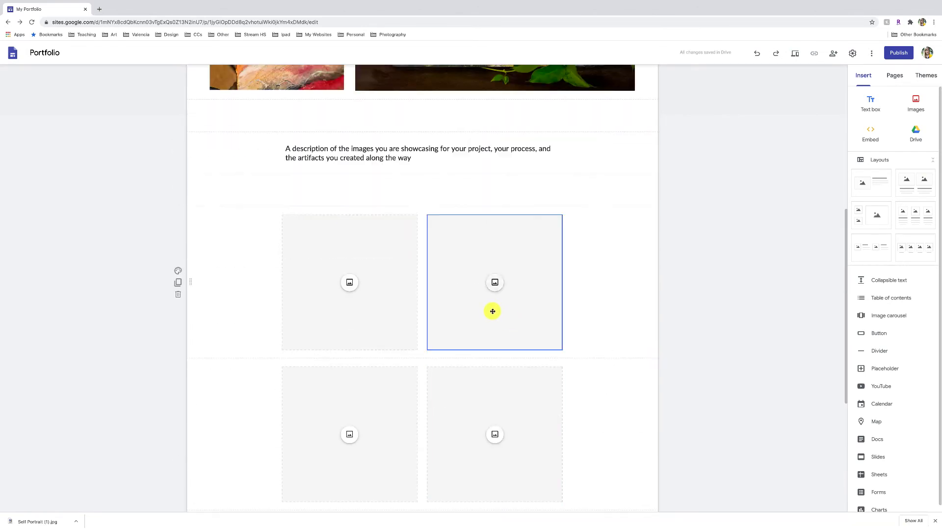
Step: Delete the extra empty image-grid section from the page
click(176, 294)
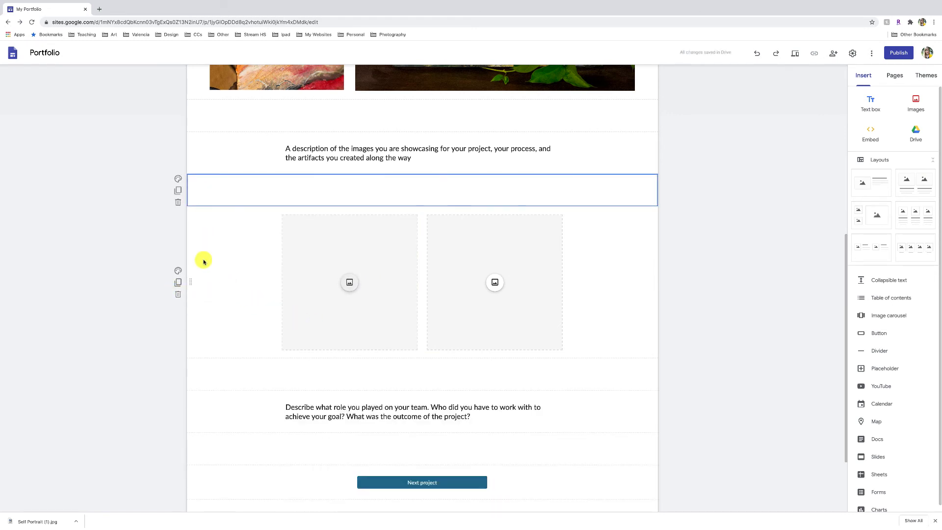
scroll(501, 442, down, 3)
scroll(500, 410, up, 5)
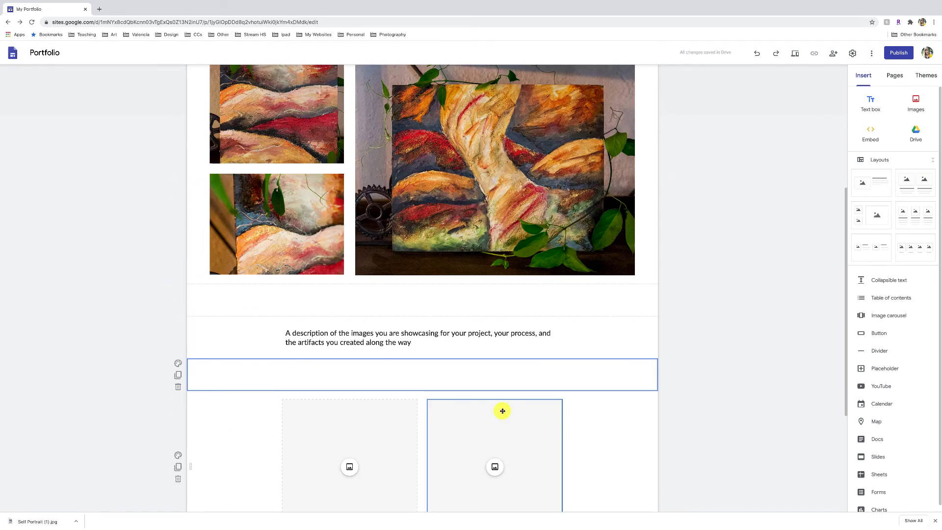
scroll(426, 401, down, 5)
Step: Check the Next project button's link and update its settings
click(419, 420)
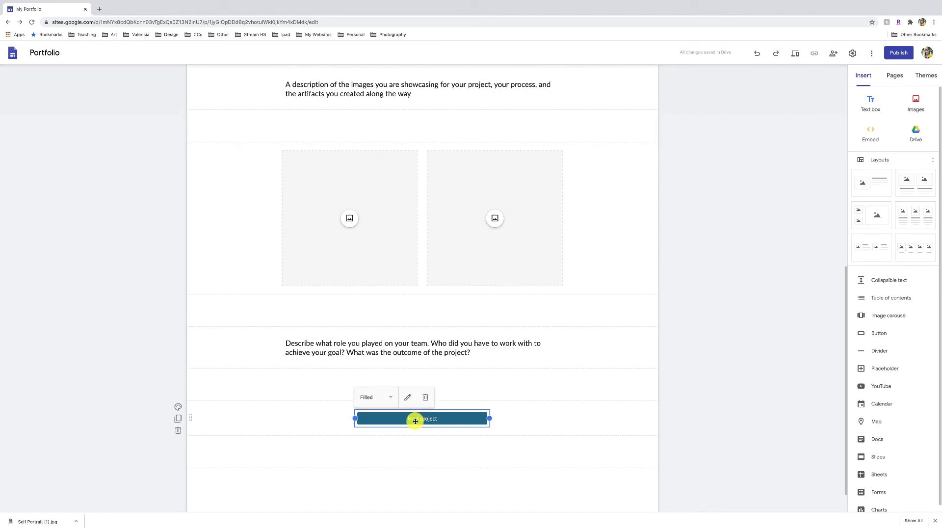
click(407, 398)
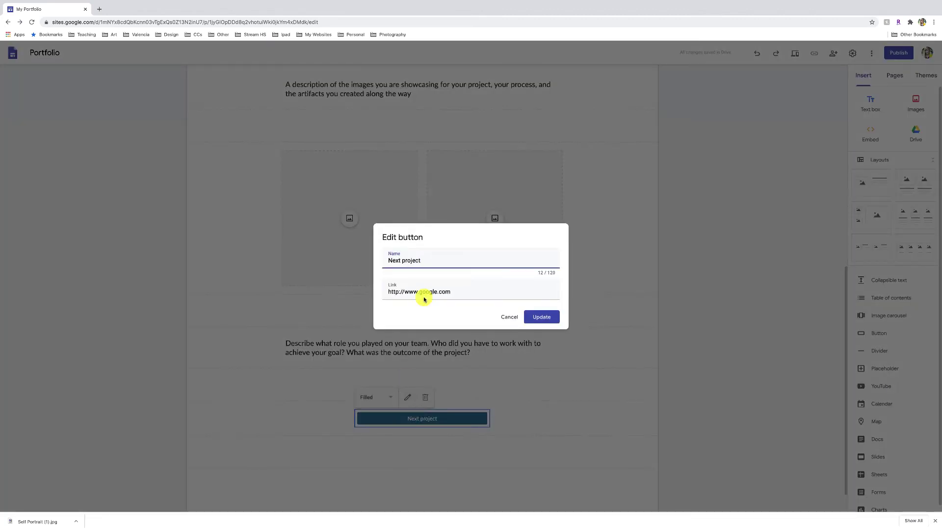
drag(466, 291, 379, 291)
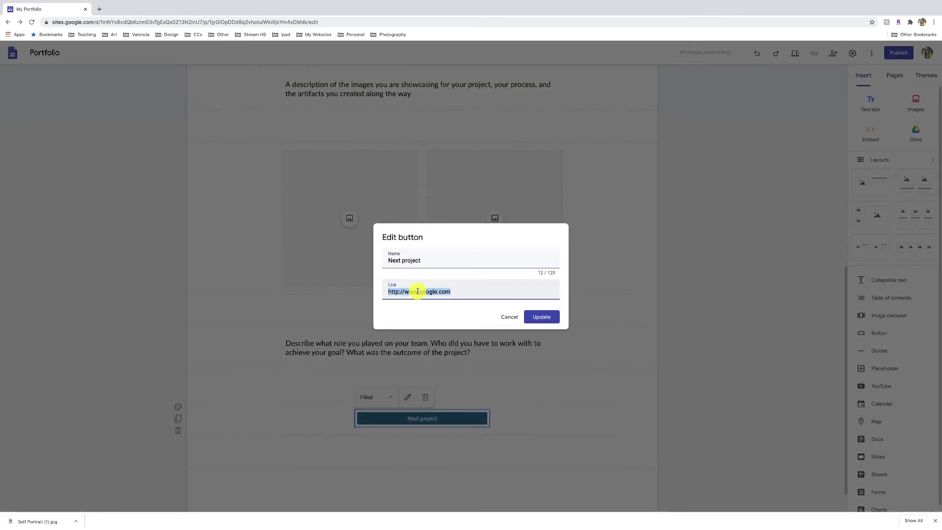
click(507, 317)
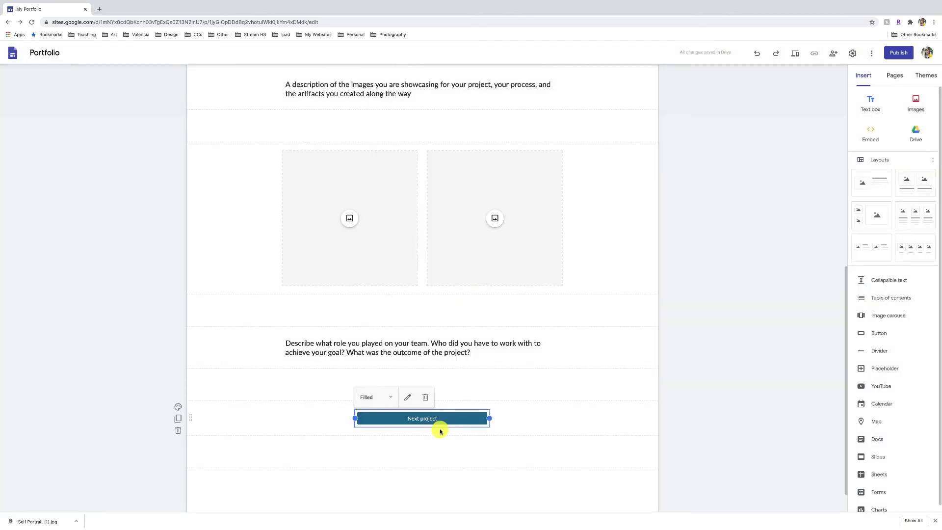
click(407, 398)
drag(458, 294, 342, 278)
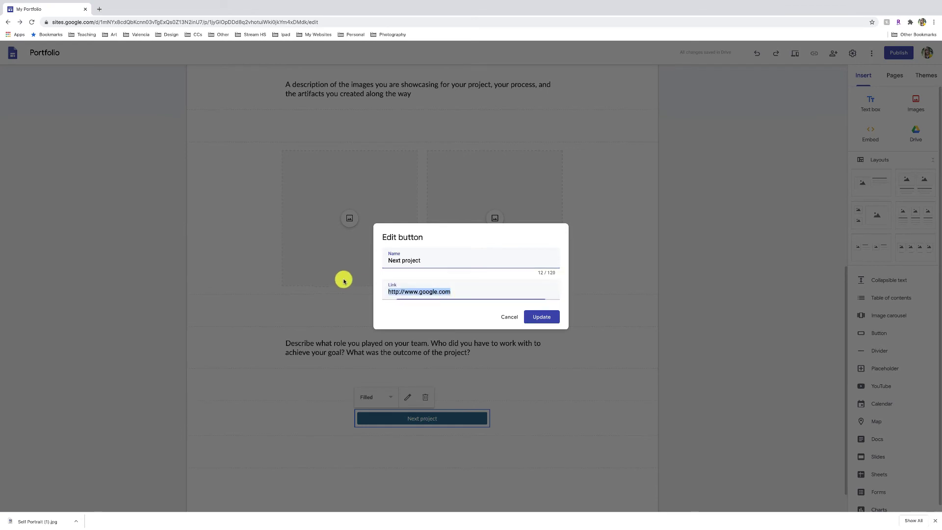
click(512, 316)
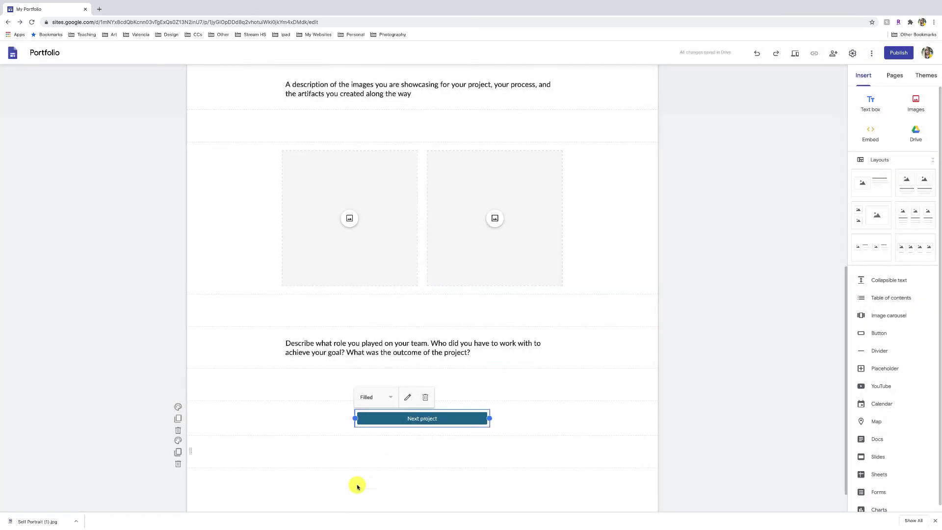
scroll(465, 433, up, 5)
scroll(465, 433, up, 3)
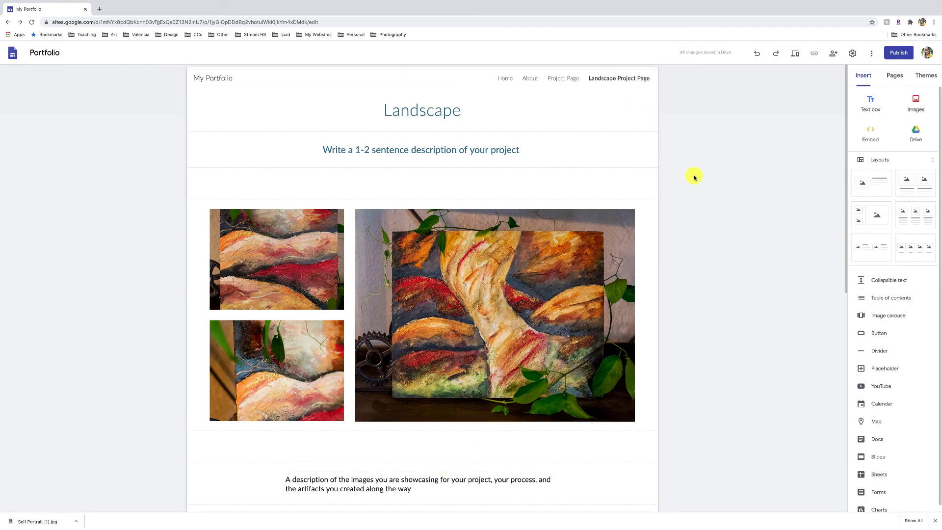
Step: On the Home page, link the first Selected Work image to Landscape Project Page
click(504, 79)
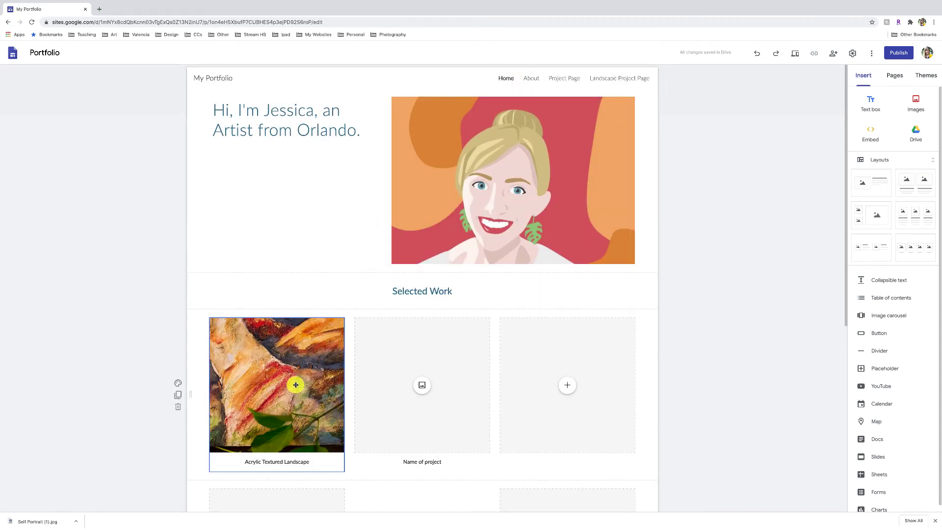
scroll(270, 472, down, 1)
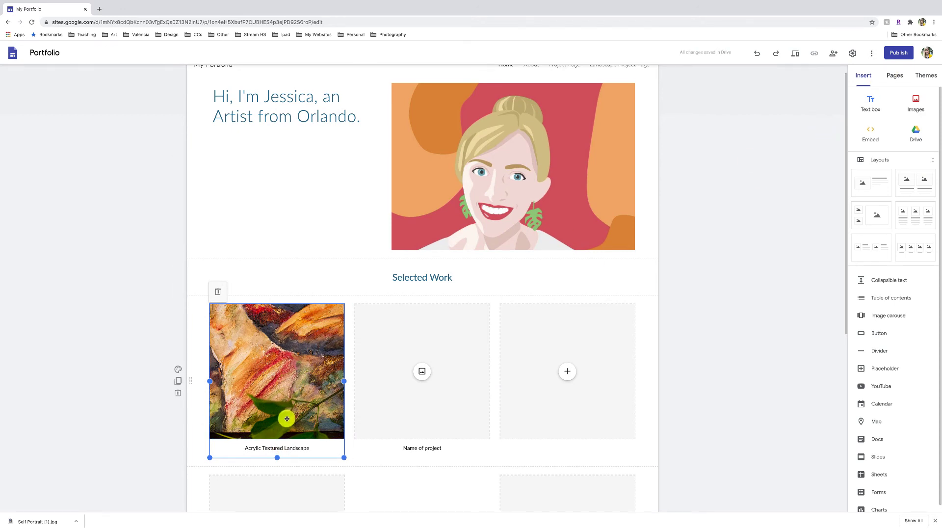
click(294, 404)
click(254, 293)
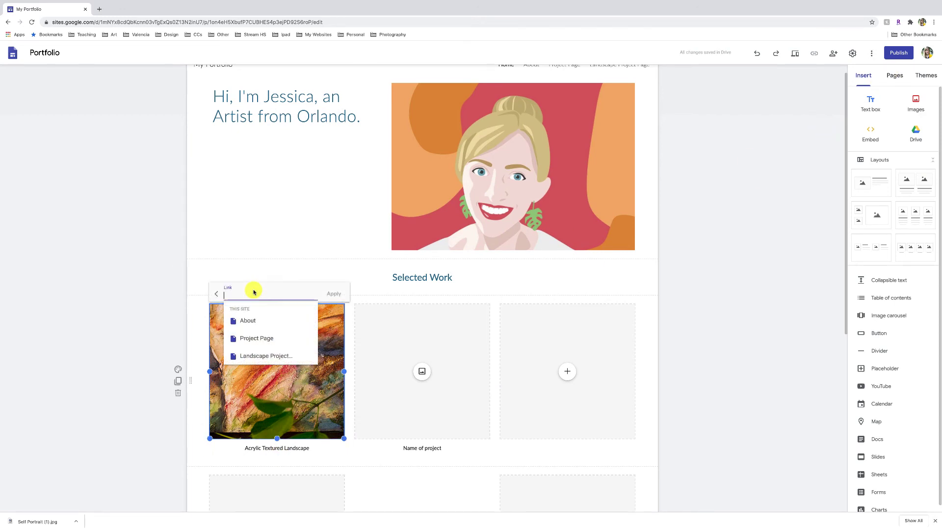
click(270, 357)
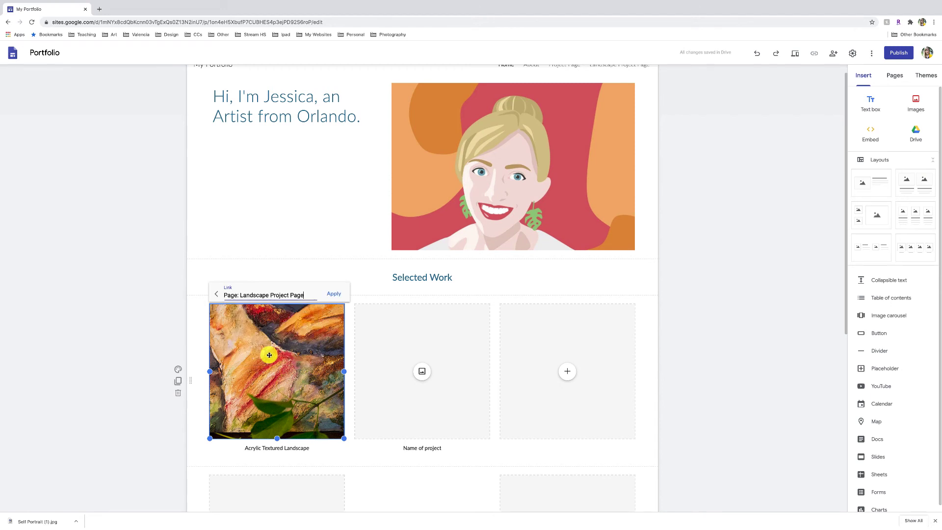
click(334, 293)
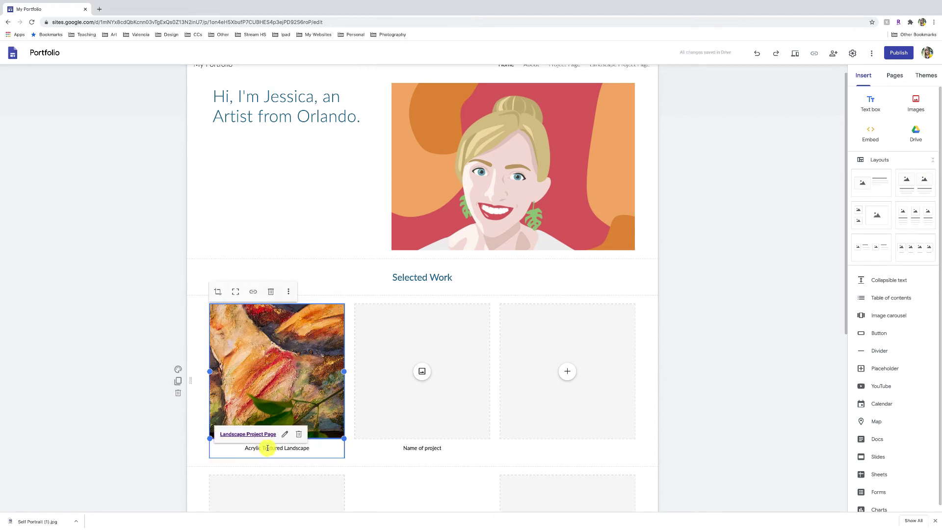
Step: Link the 'Acrylic Textured Landscape' caption to Landscape Project Page and open that page in a new tab
click(294, 448)
drag(322, 448, 220, 443)
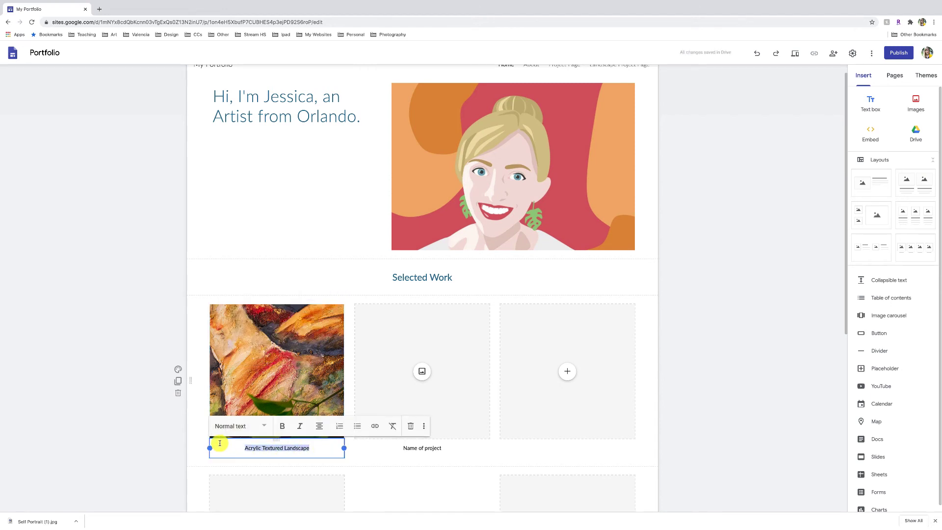
click(375, 425)
click(304, 471)
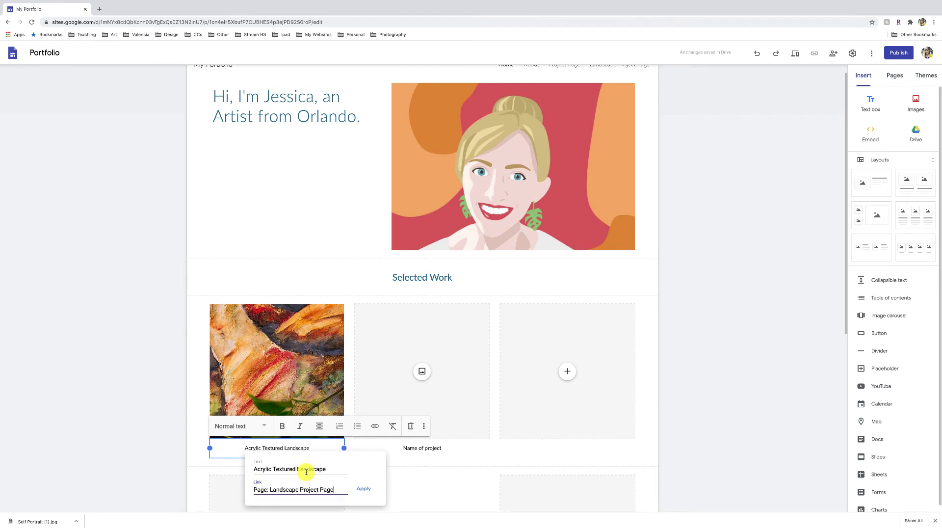
click(363, 489)
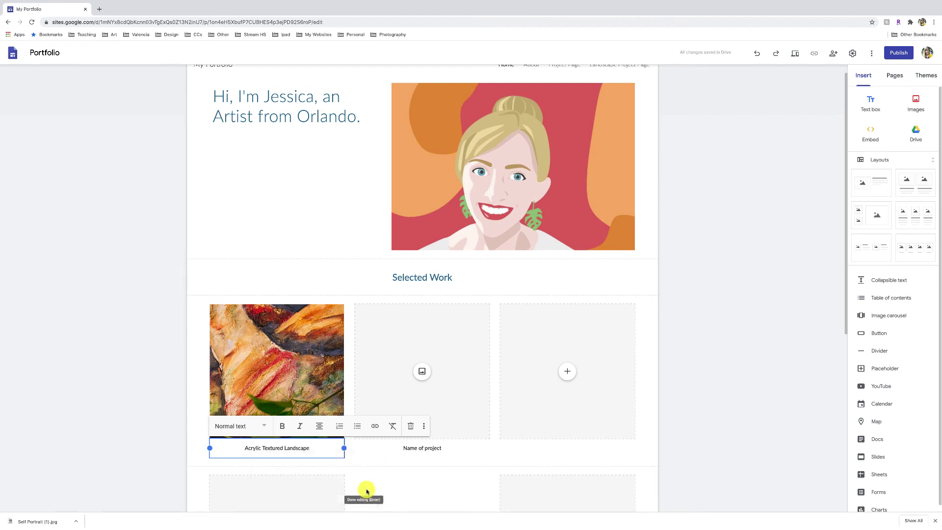
click(288, 447)
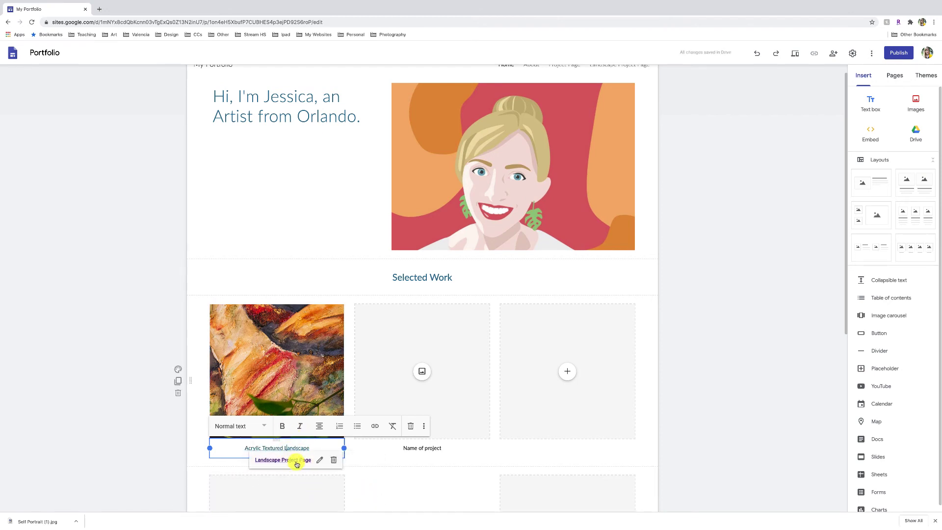
click(296, 461)
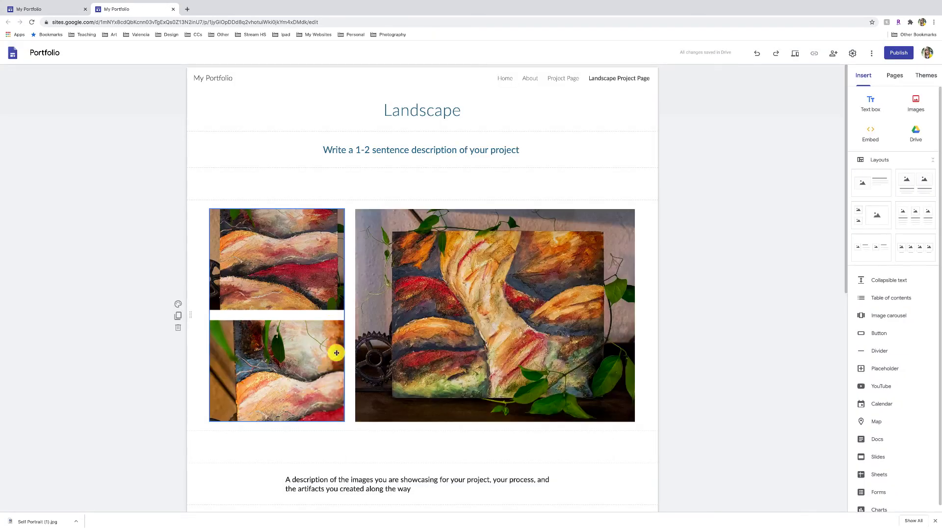
click(137, 22)
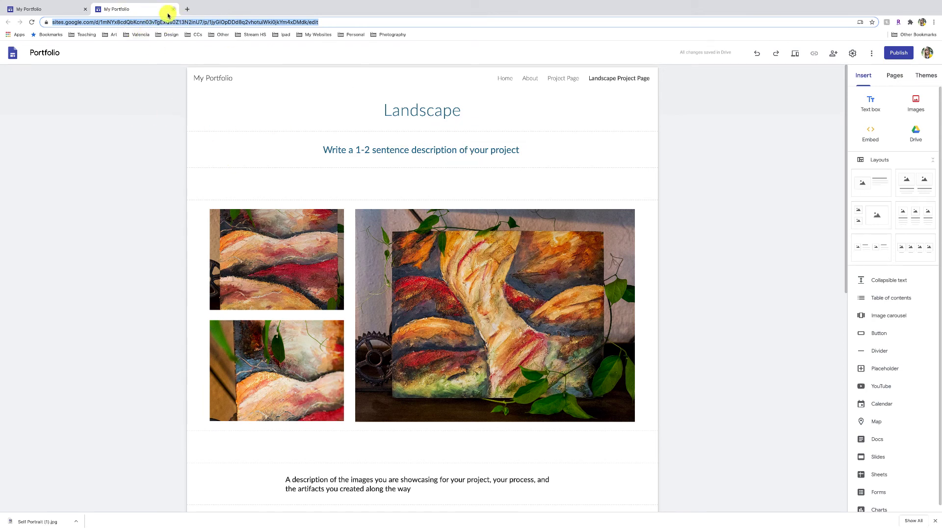
scroll(417, 385, down, 9)
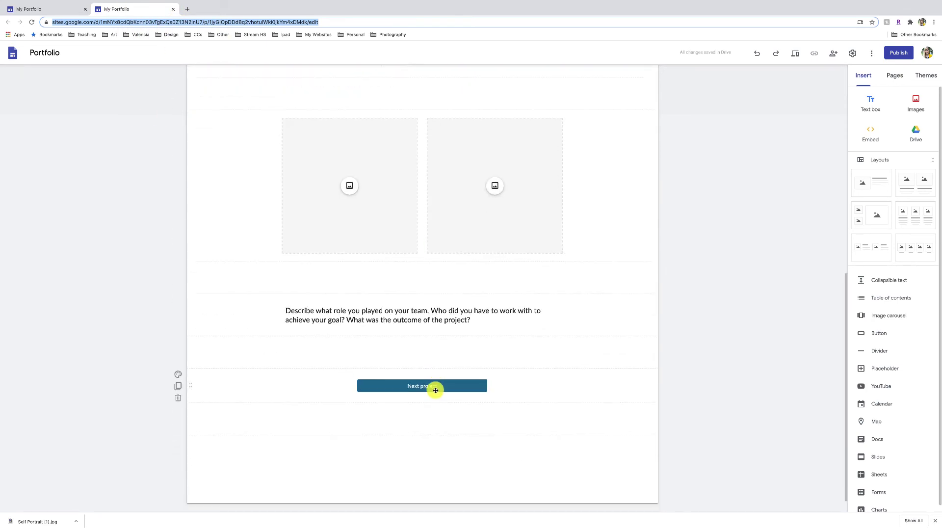
click(436, 388)
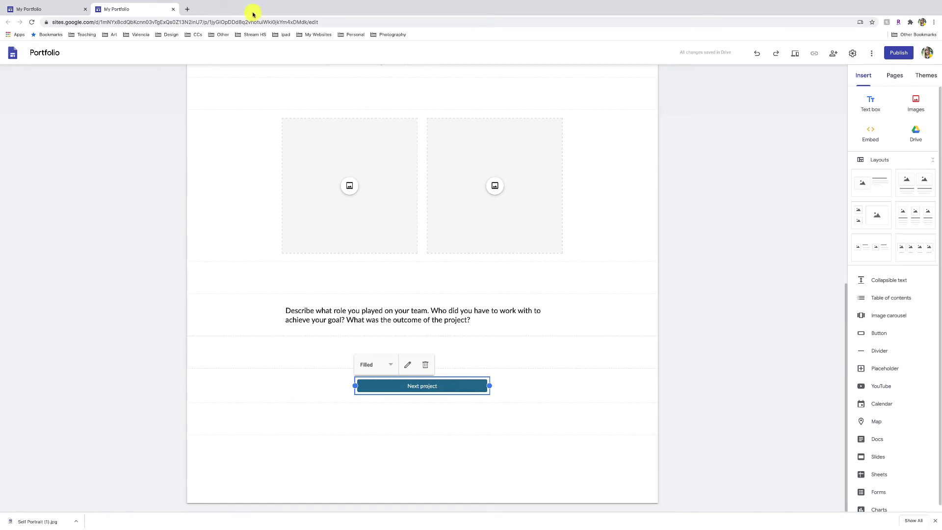
click(161, 22)
key(ctrl+c)
click(409, 365)
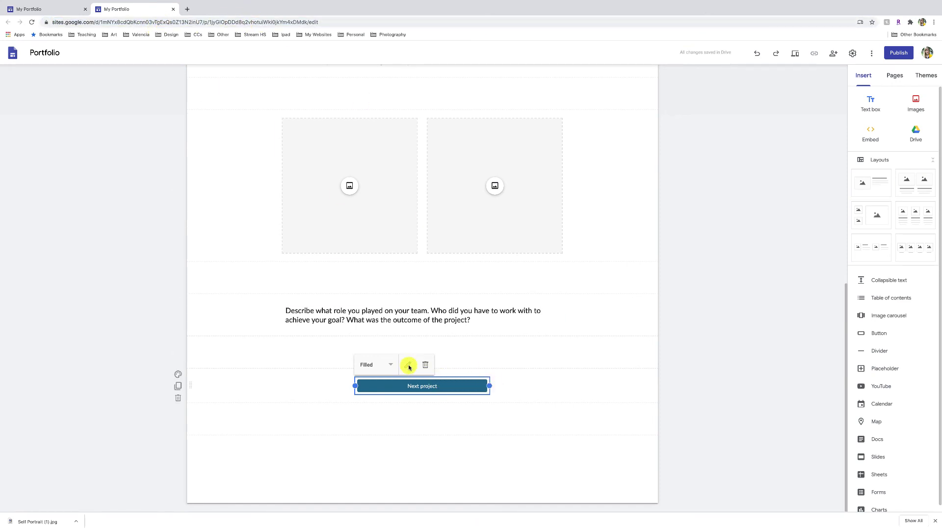
triple_click(384, 294)
key(ctrl+v)
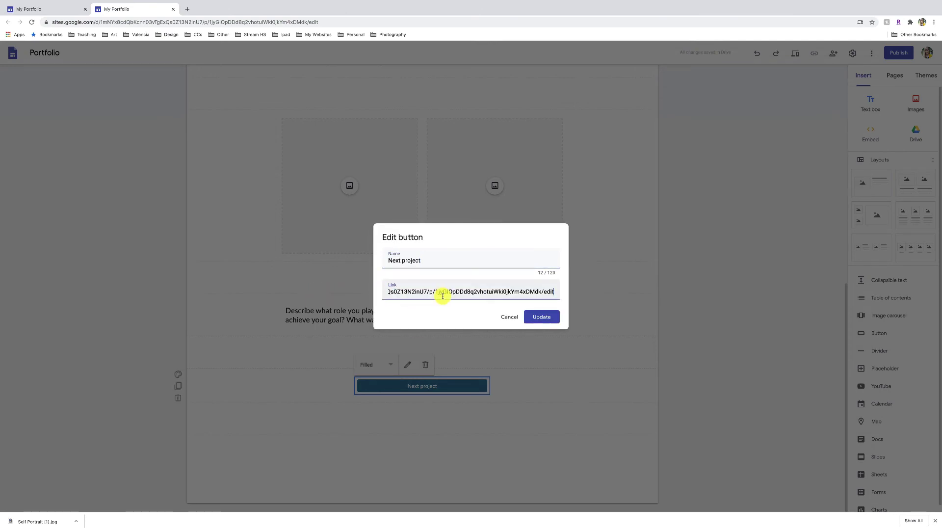
key(ctrl+z)
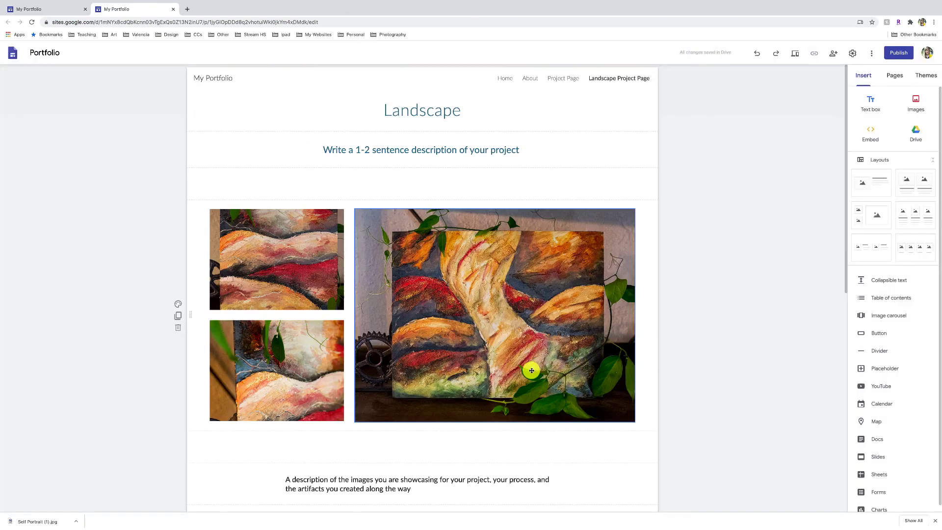
Step: Go to Home and show the Pages list, viewing Landscape Project Page's options without changing anything
click(512, 79)
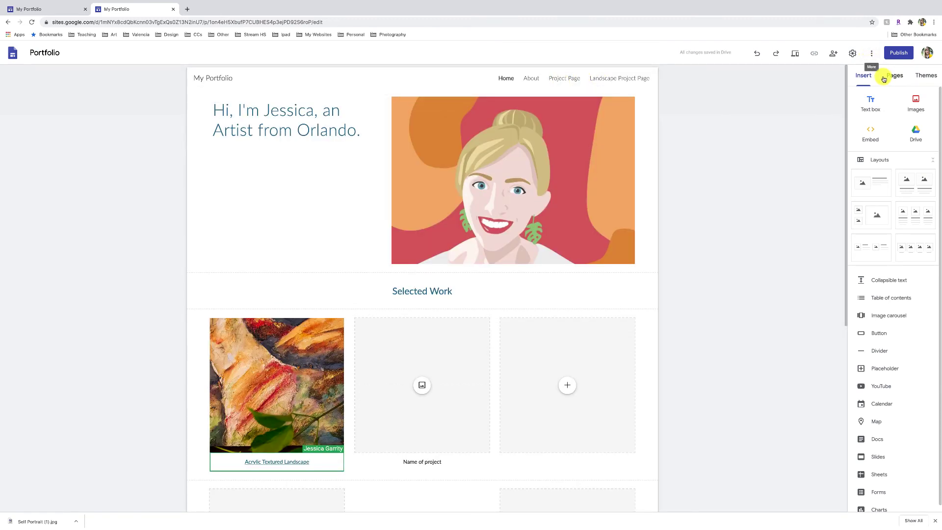
click(887, 78)
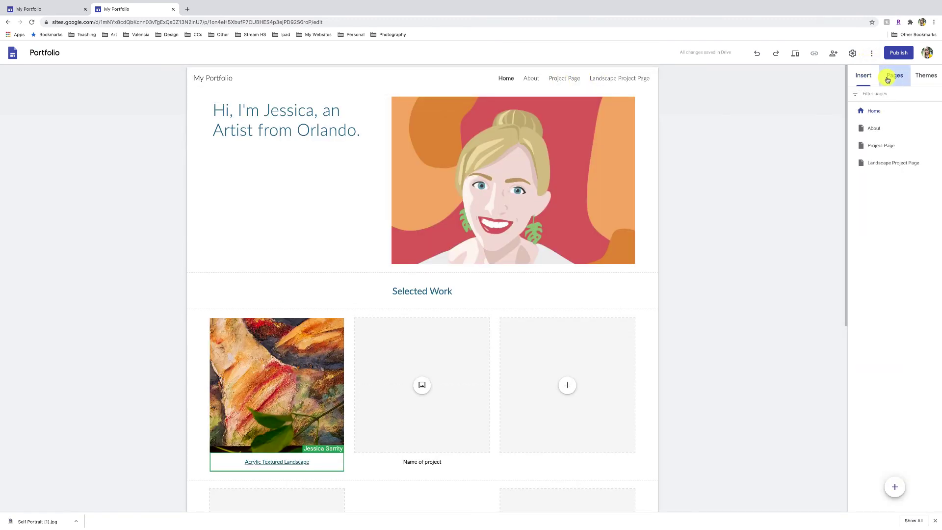
click(935, 162)
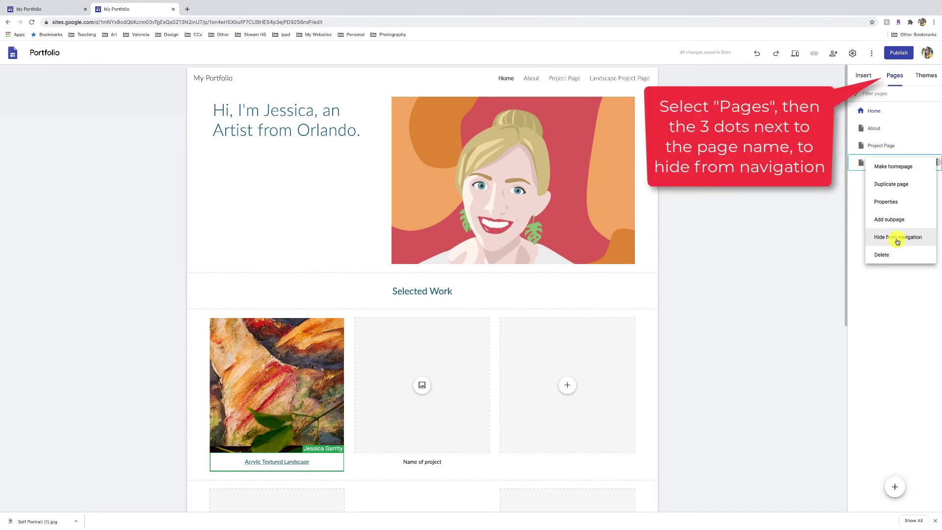
click(891, 313)
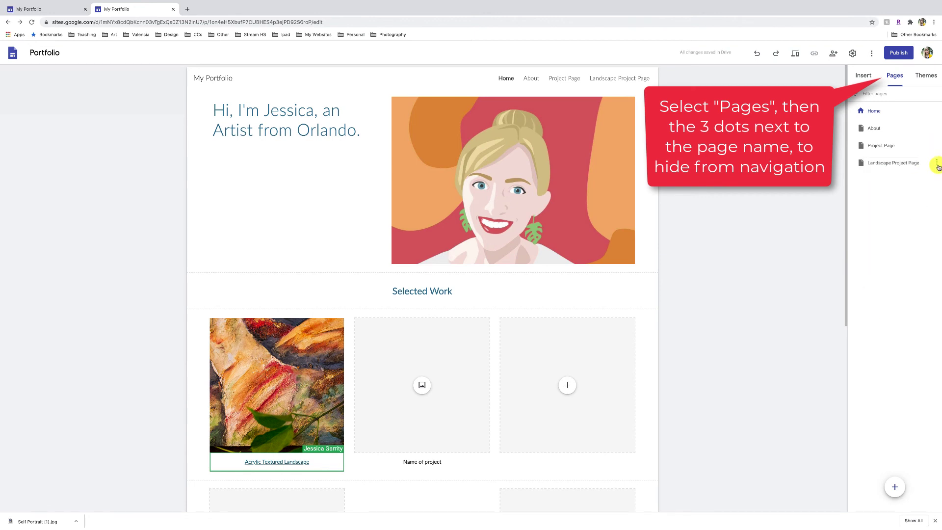
click(937, 166)
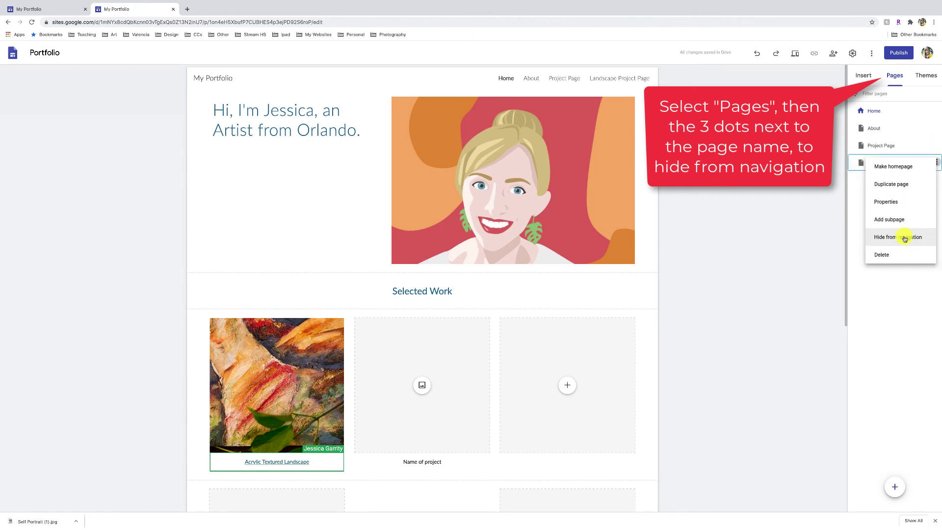
click(897, 308)
scroll(721, 355, down, 5)
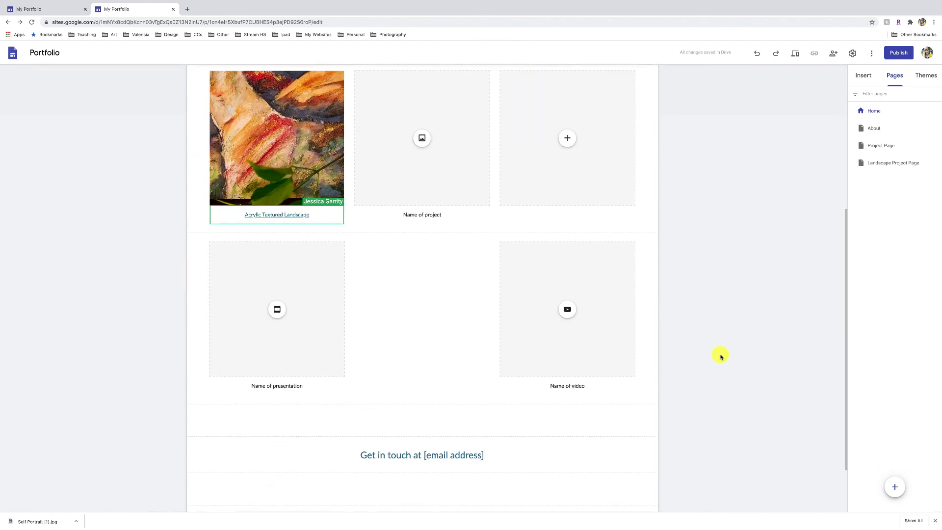
scroll(720, 362, up, 5)
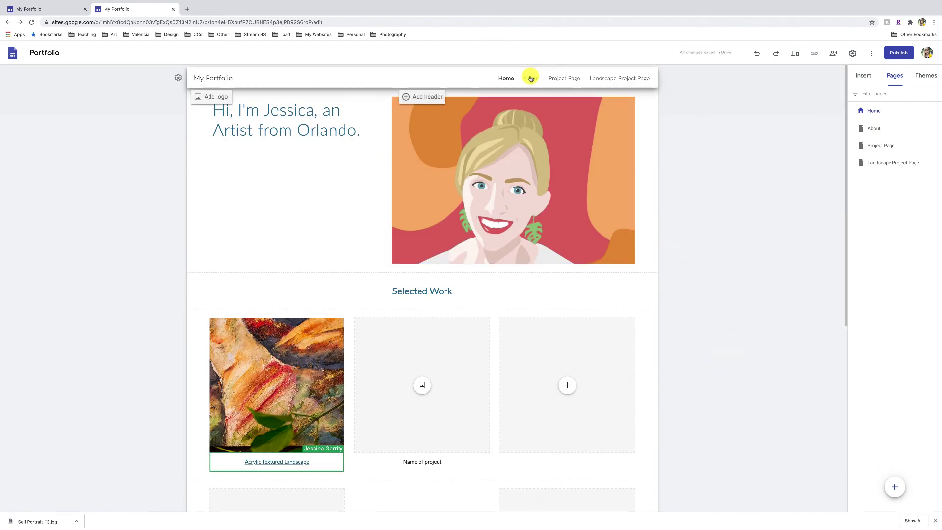
scroll(338, 377, down, 6)
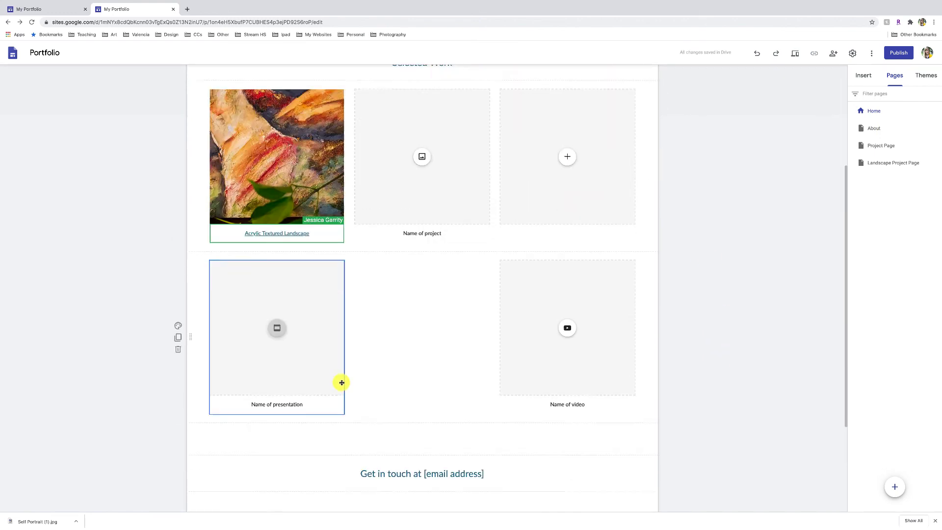
scroll(347, 378, up, 6)
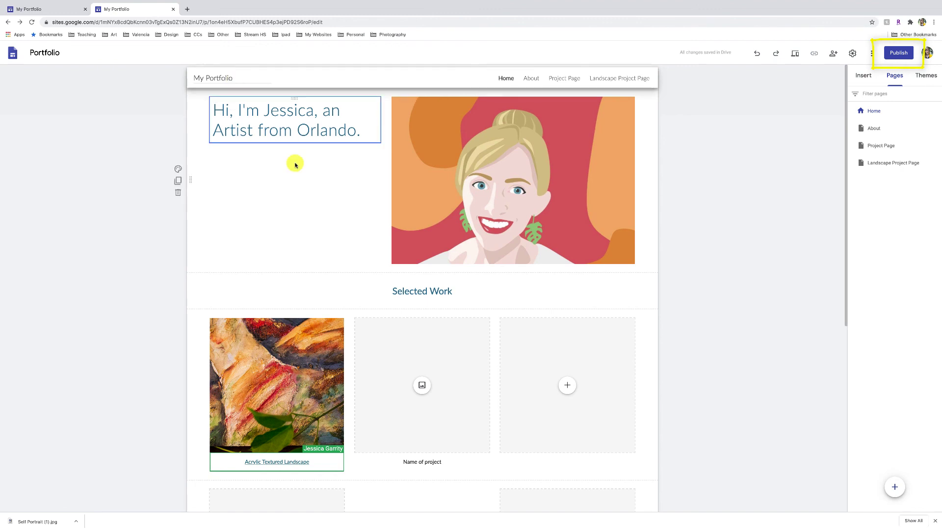
Step: Publish the site under sites.google.com/view/ at an address of the author's surname plus 'portfolio'
click(903, 54)
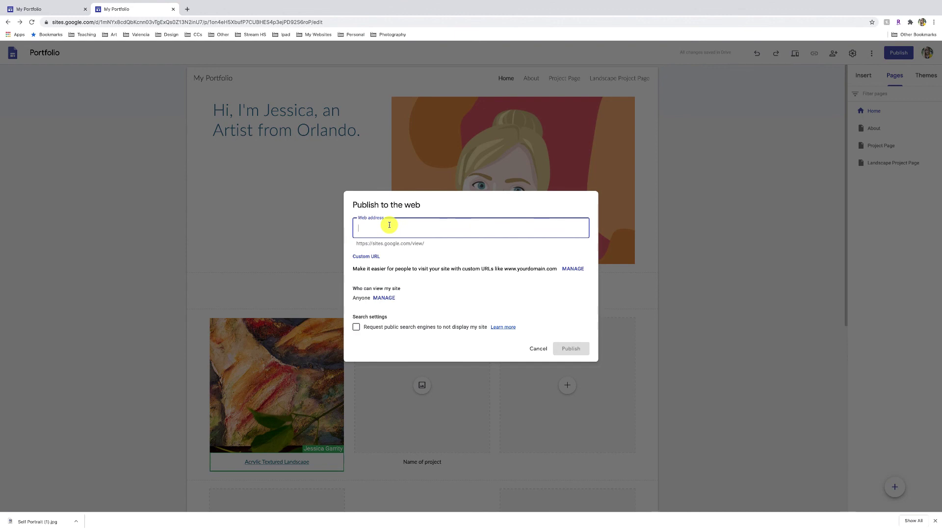
text(garrit)
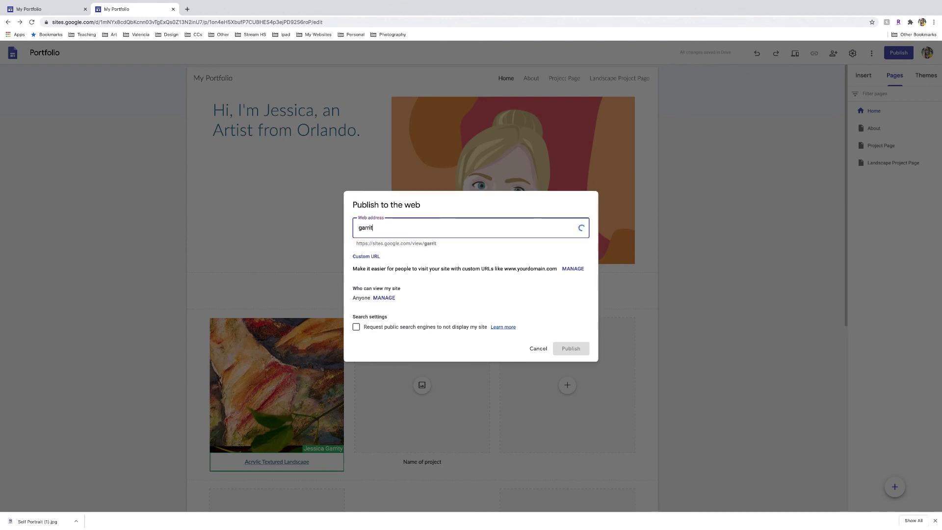
text(yportfolio)
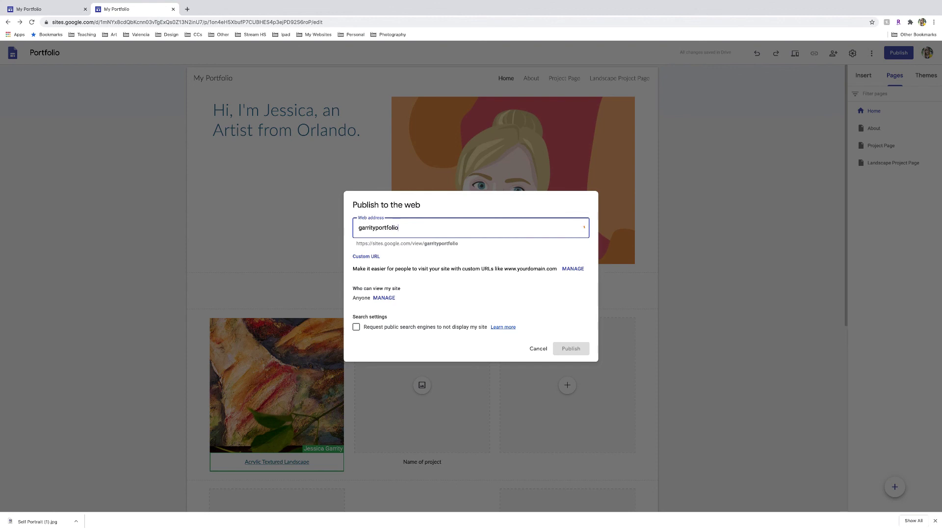
click(443, 242)
drag(396, 243, 457, 244)
click(454, 244)
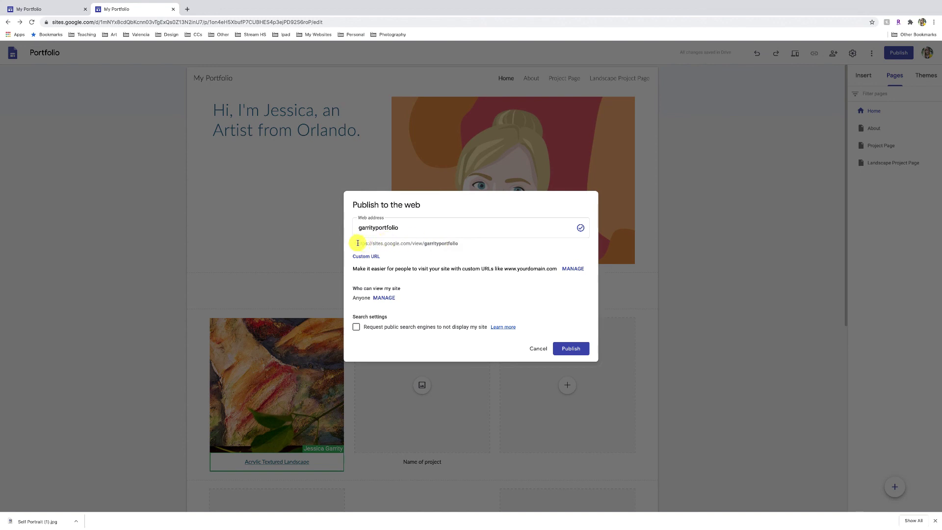
mouse_move(459, 245)
mouse_down()
mouse_move(378, 246)
mouse_move(456, 243)
mouse_up()
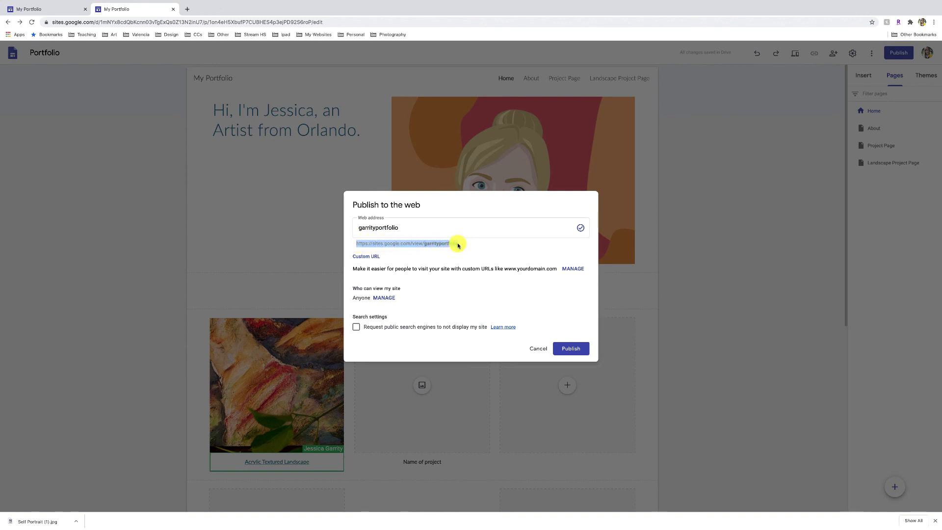
click(571, 349)
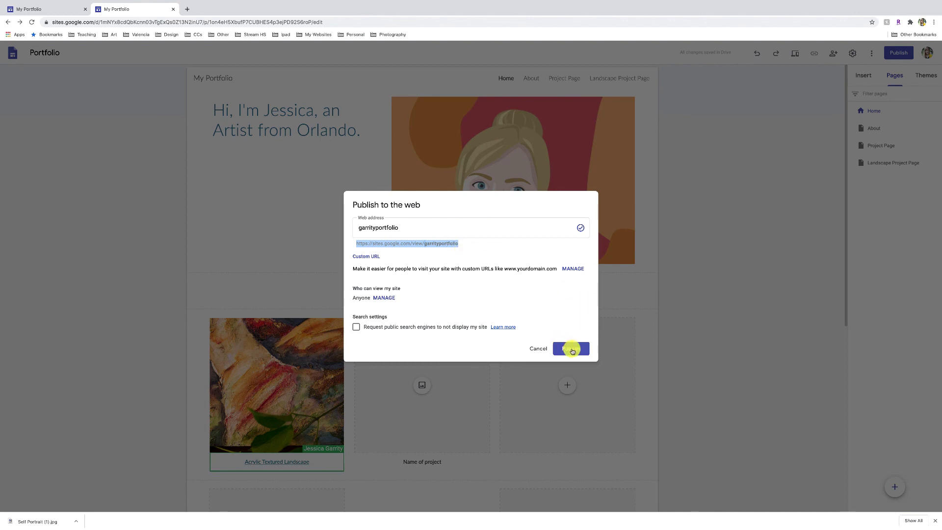